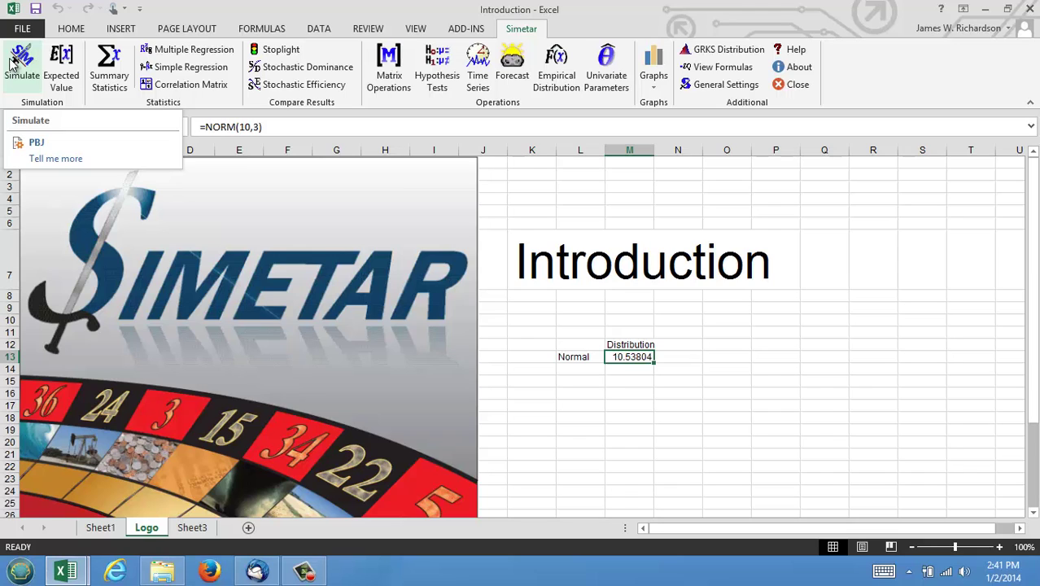
Simulate cell M13 of the Logo sheet as the output variable, naming it from the labels to the left and above
{"action": "left_click", "coordinate": [13, 65]}
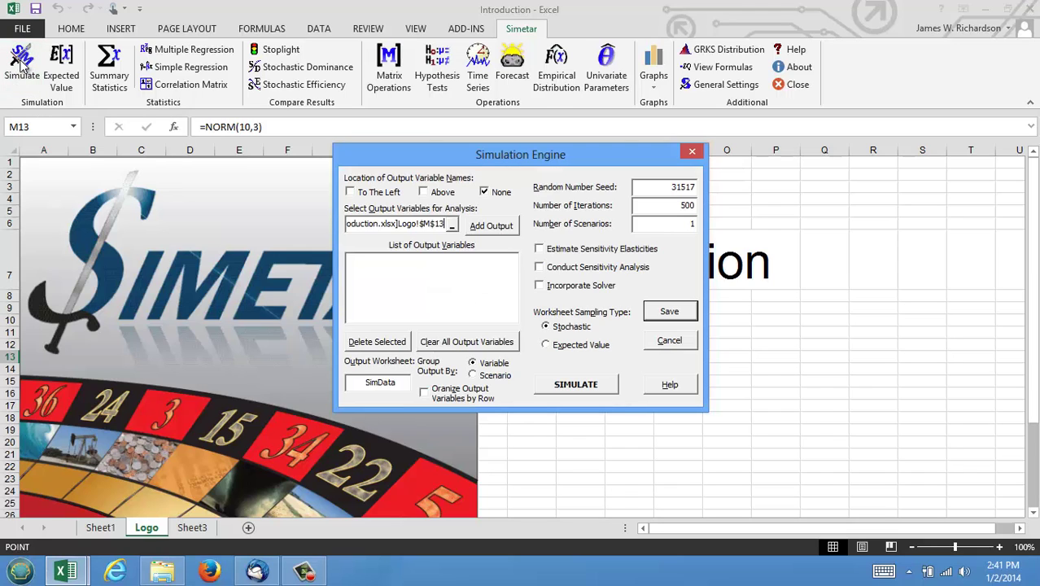
{"action": "left_click_drag", "start_coordinate": [382, 158], "coordinate": [123, 168]}
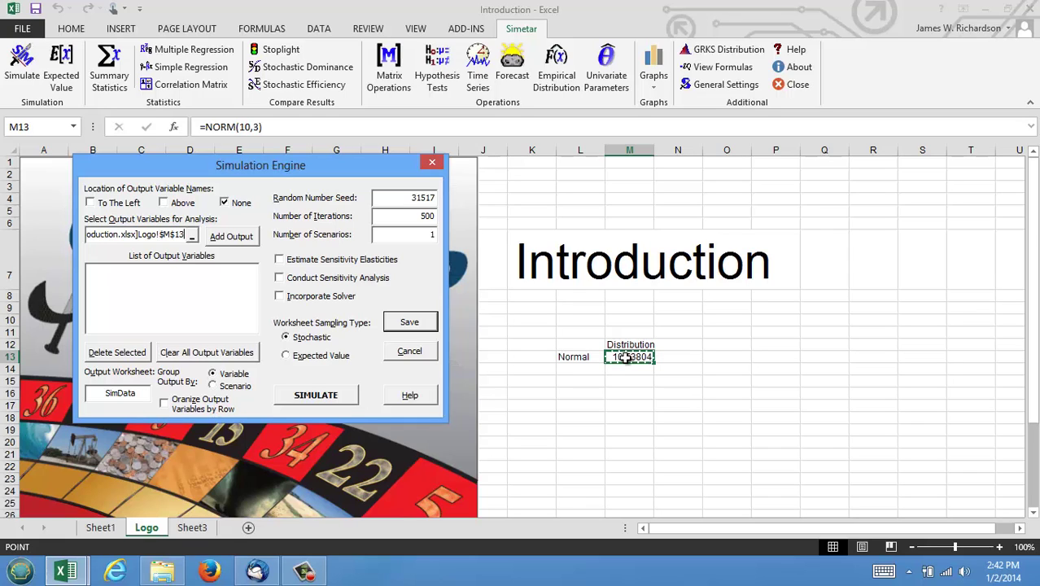
{"action": "left_click", "coordinate": [93, 204]}
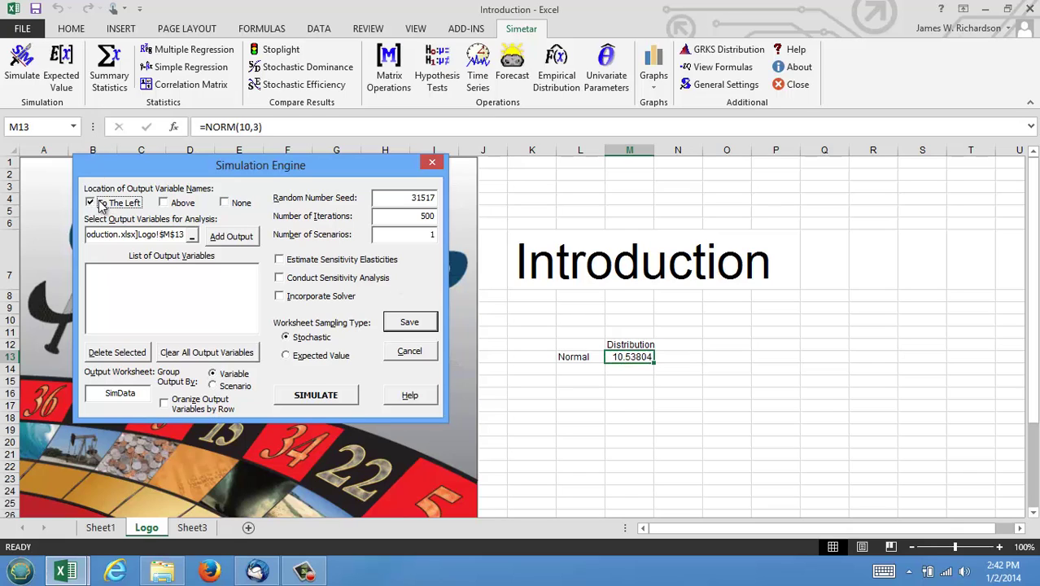
{"action": "left_click", "coordinate": [177, 203]}
{"action": "left_click", "coordinate": [236, 238]}
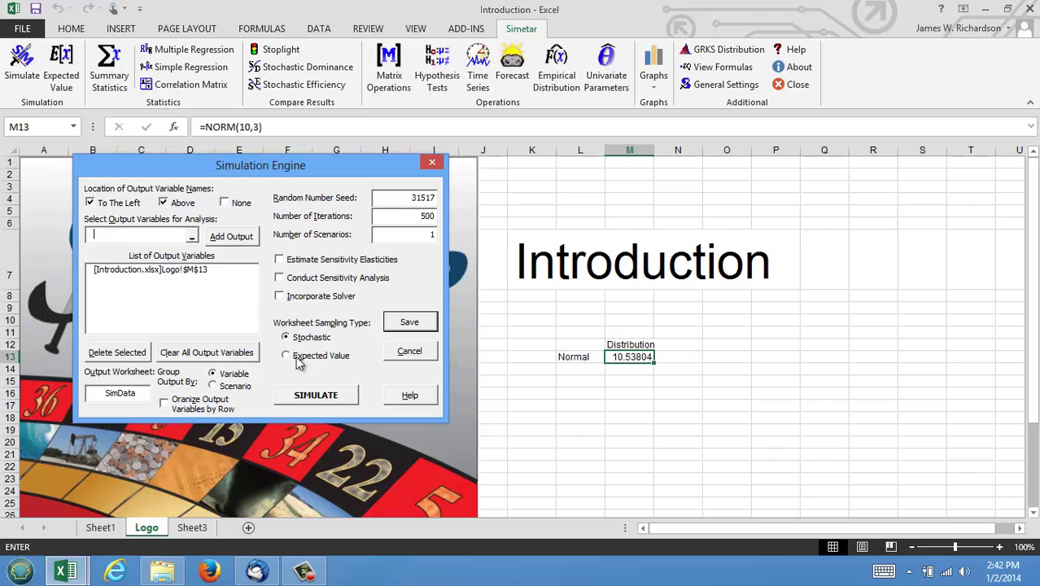
{"action": "left_click", "coordinate": [306, 394]}
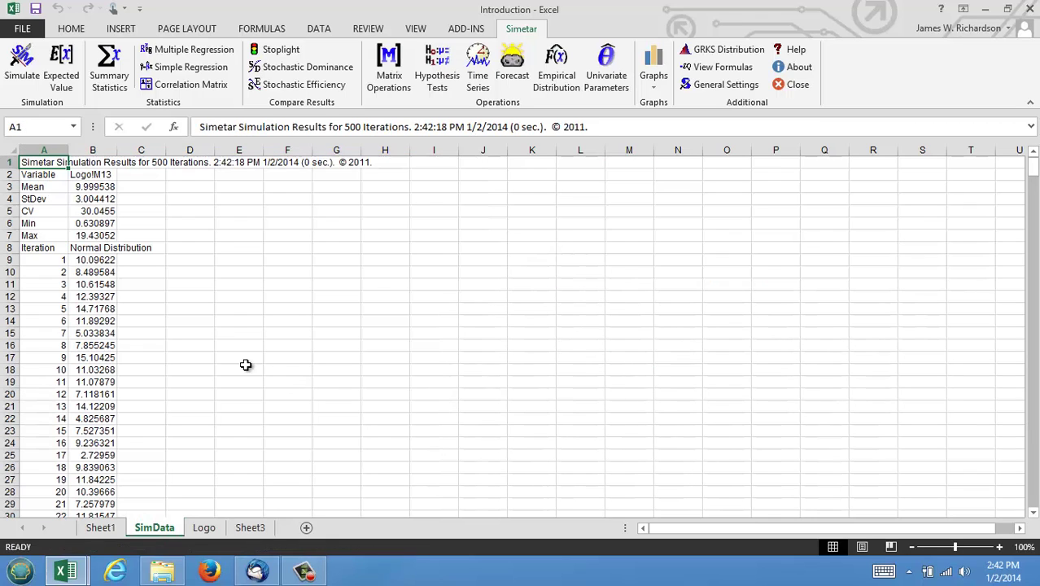
{"action": "right_click", "coordinate": [115, 151]}
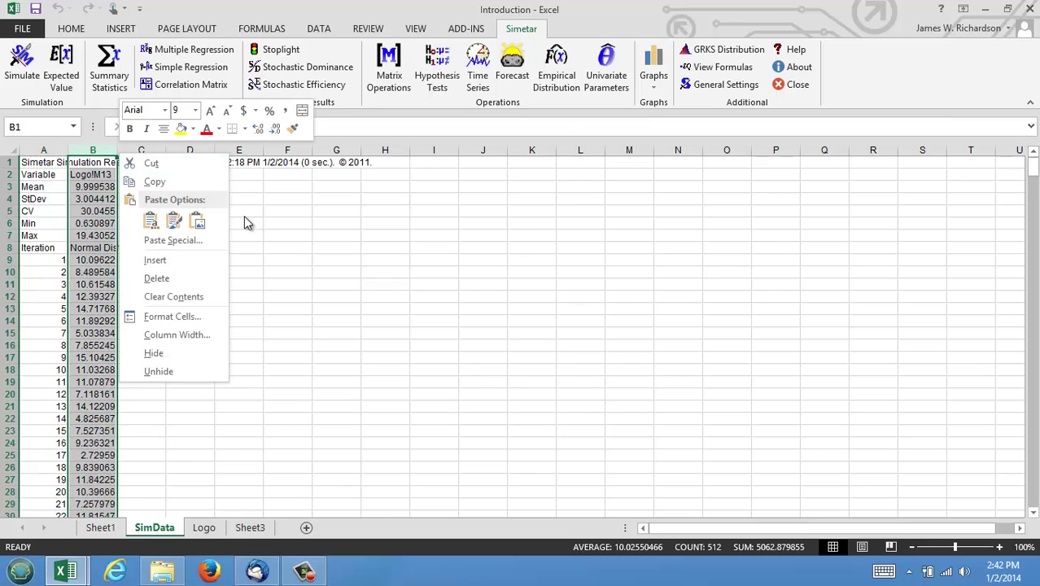
{"action": "key", "text": "Escape"}
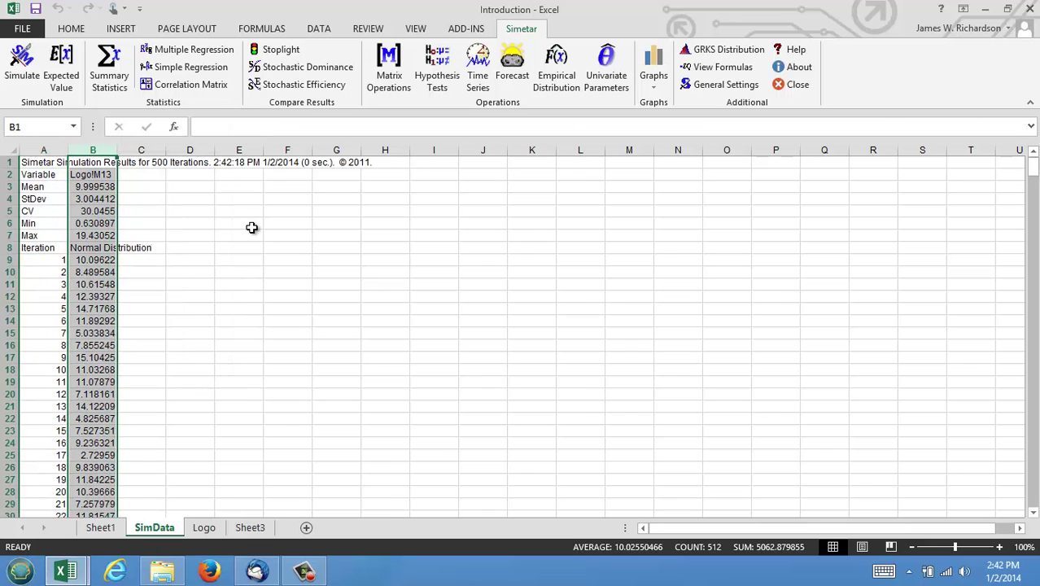
On the Logo sheet, enter =VFORMULA(M13) in cell N13 to show the formula behind the normal distribution
{"action": "left_click", "coordinate": [204, 528]}
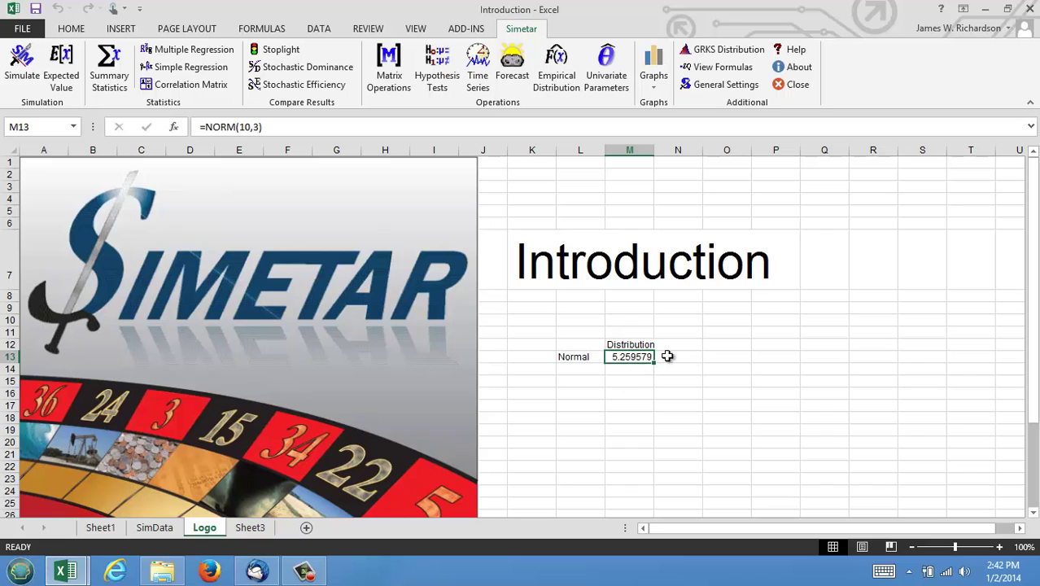
{"action": "left_click", "coordinate": [668, 357]}
{"action": "type", "text": "="}
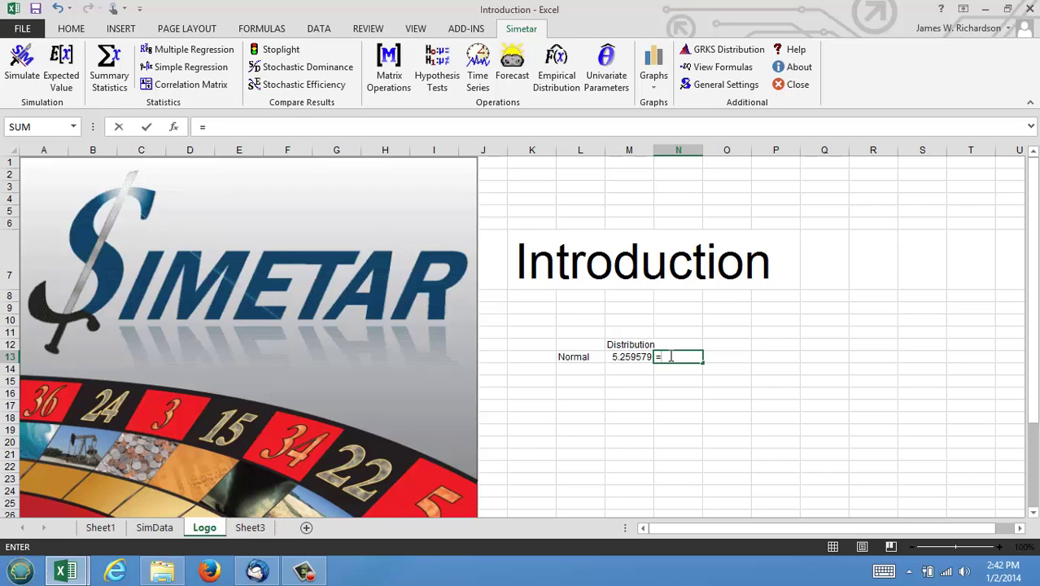
{"action": "type", "text": "v"}
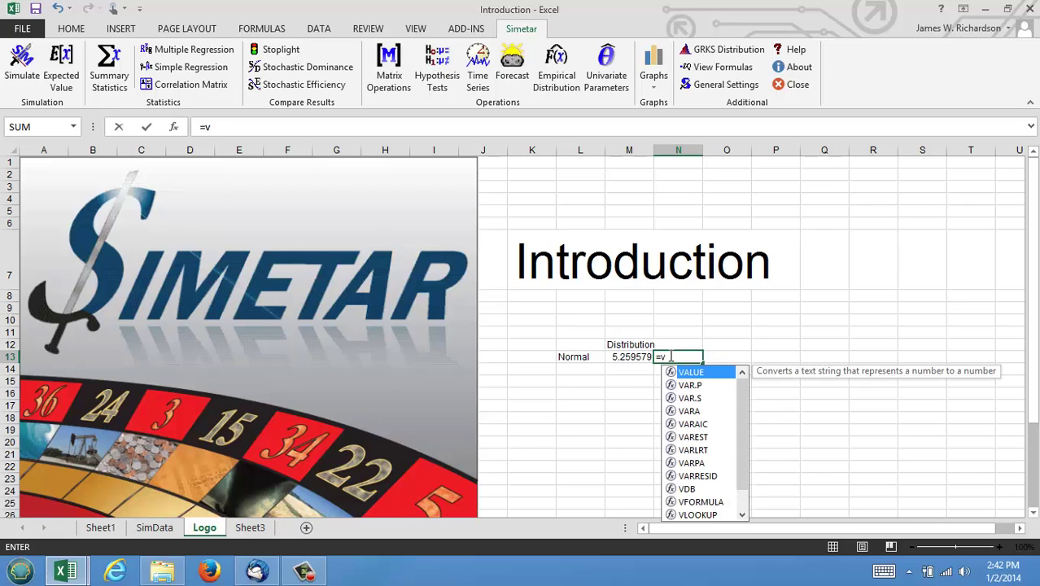
{"action": "type", "text": "formula("}
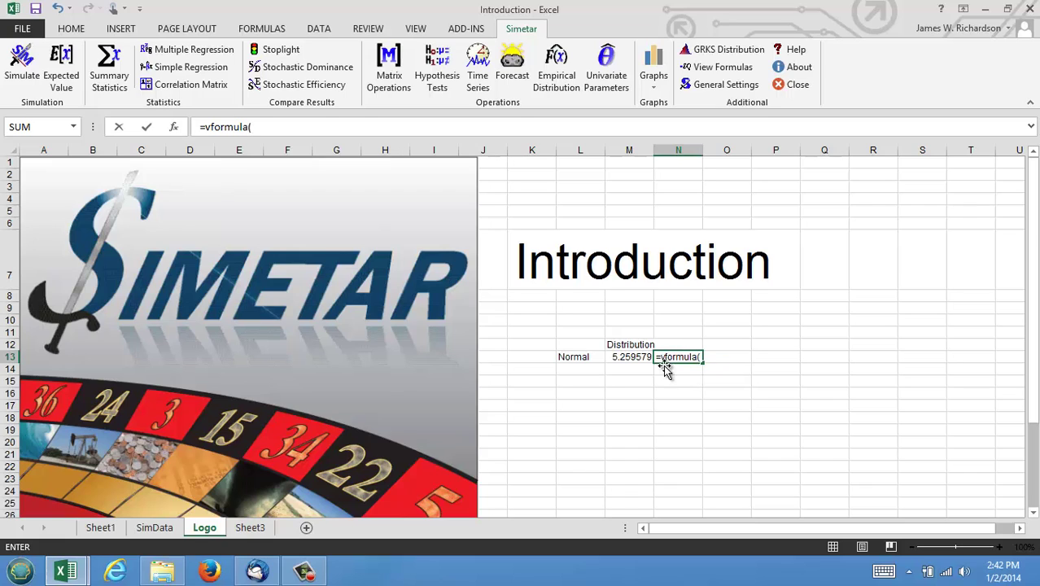
{"action": "left_click", "coordinate": [633, 356]}
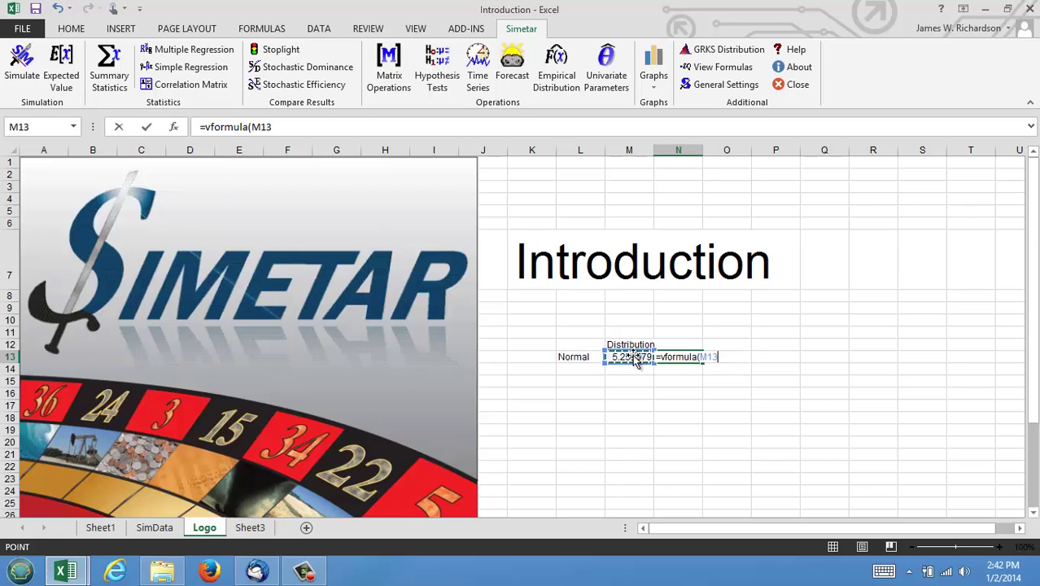
{"action": "key", "text": "Return"}
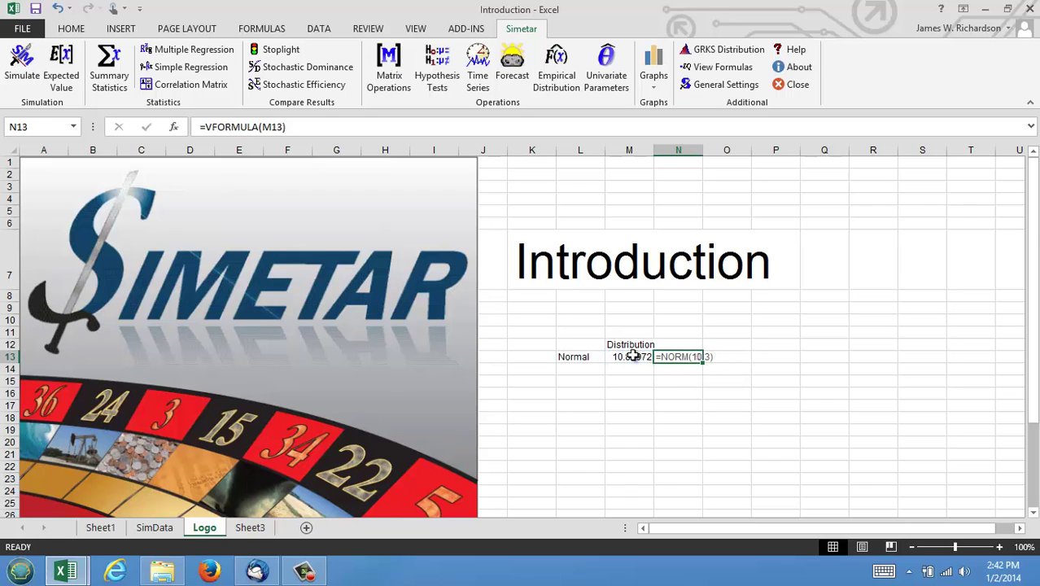
Switch the Logo sheet's random value to its expected value and back to stochastic
{"action": "left_click", "coordinate": [678, 405]}
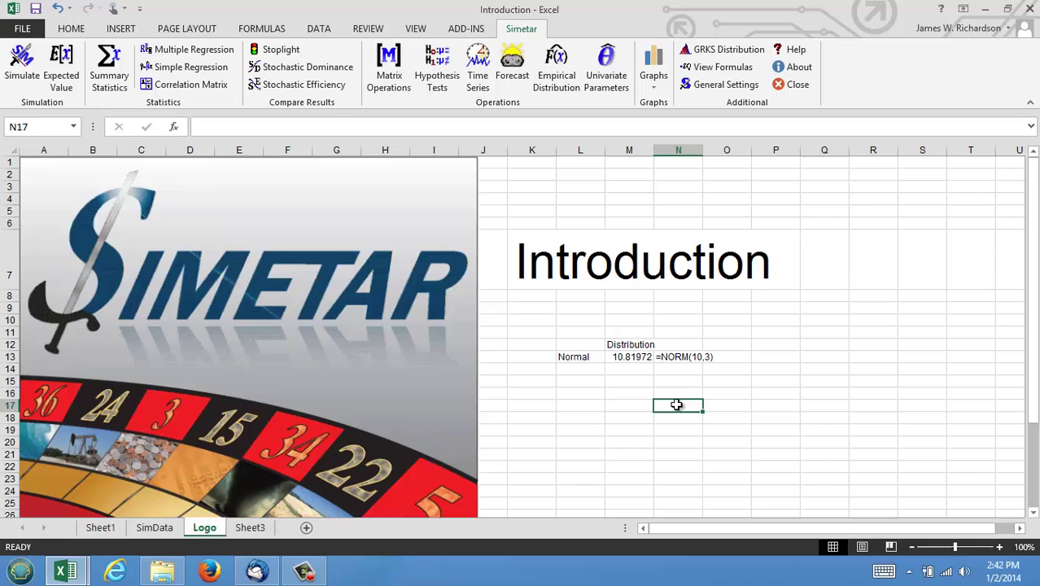
{"action": "left_click", "coordinate": [63, 79]}
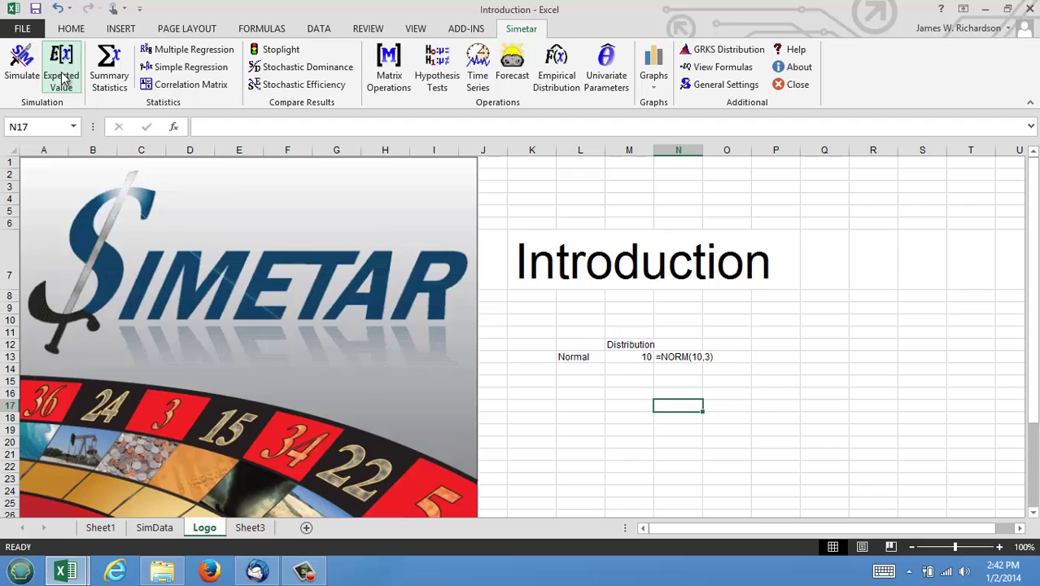
{"action": "left_click", "coordinate": [62, 79]}
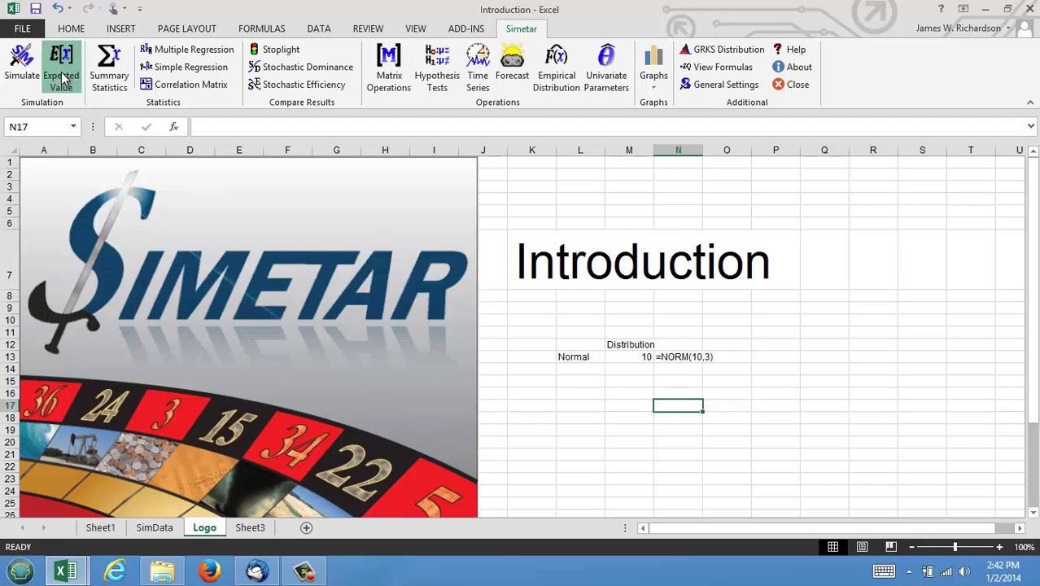
Start Simetar summary statistics on the Variable 1 data, using Sheet1 range B4:B20 with the label in the first cell
{"action": "left_click", "coordinate": [110, 75]}
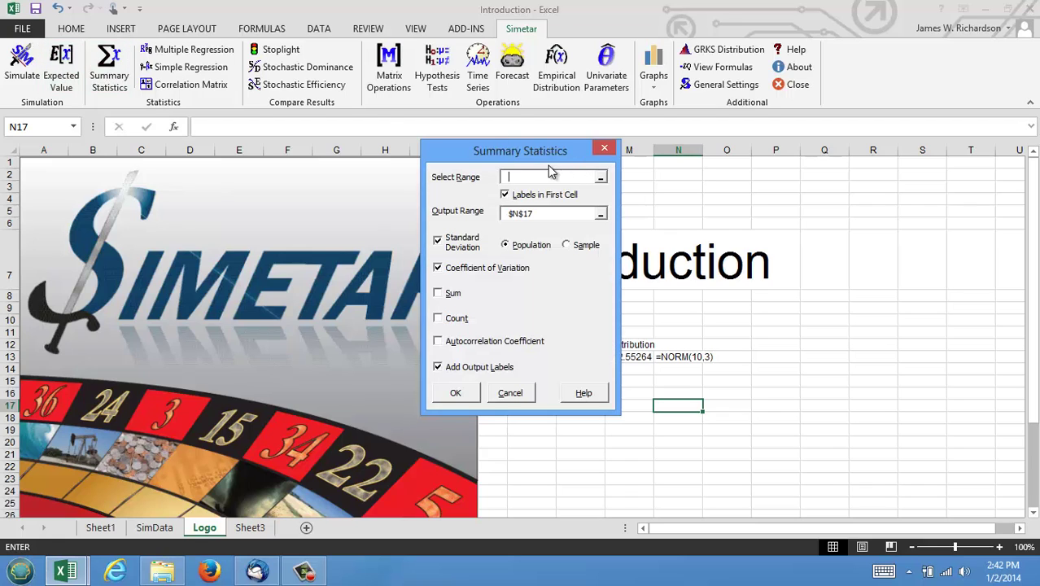
{"action": "left_click", "coordinate": [601, 179]}
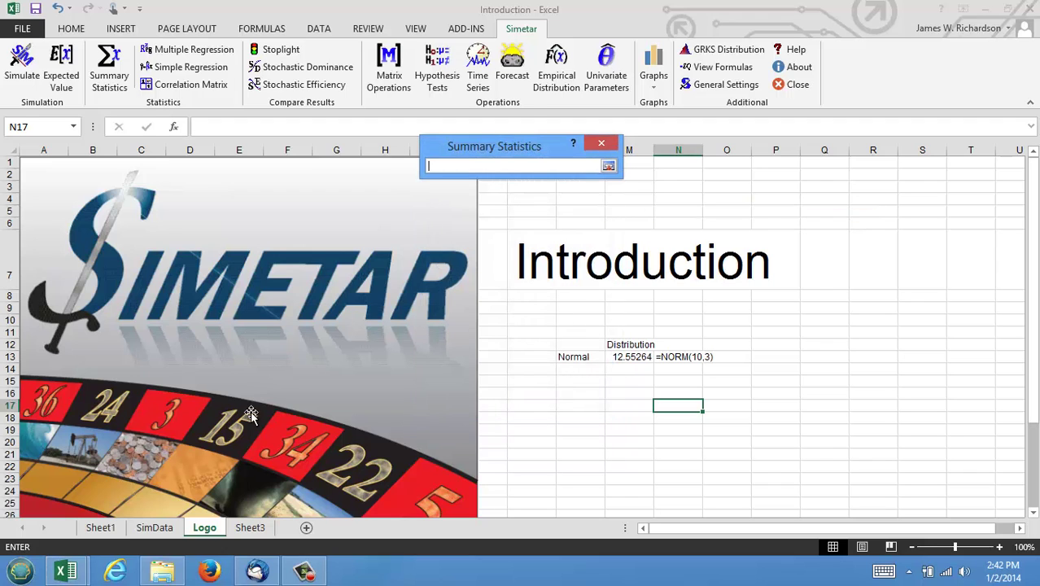
{"action": "left_click", "coordinate": [101, 528]}
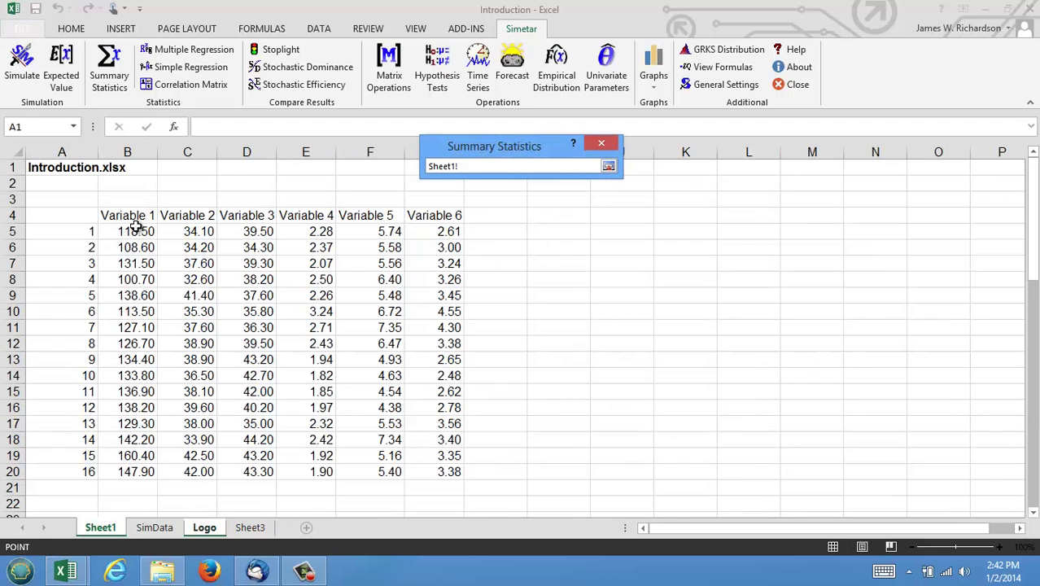
{"action": "left_click_drag", "start_coordinate": [128, 216], "coordinate": [123, 477]}
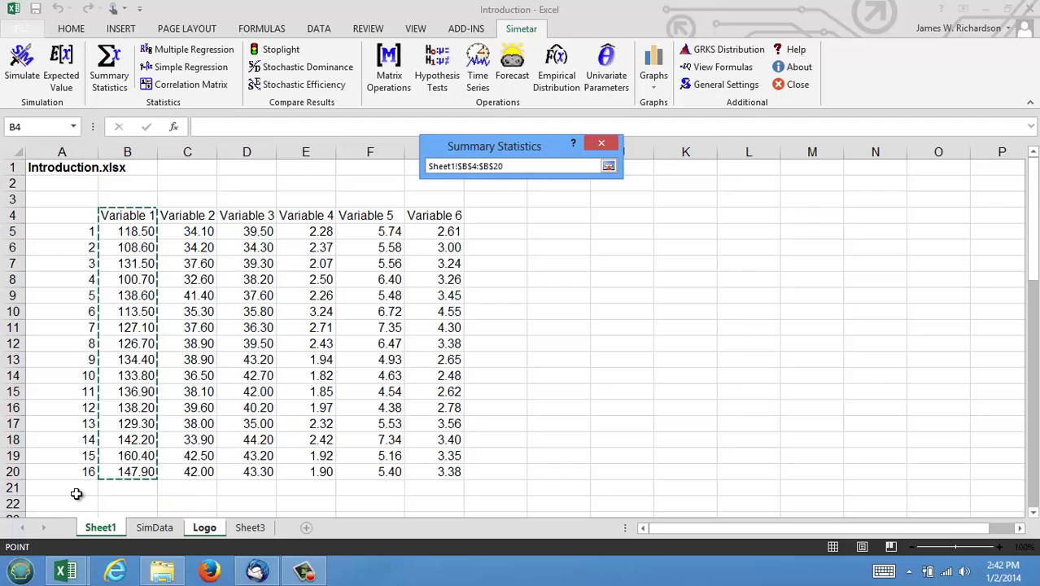
{"action": "left_click", "coordinate": [609, 167]}
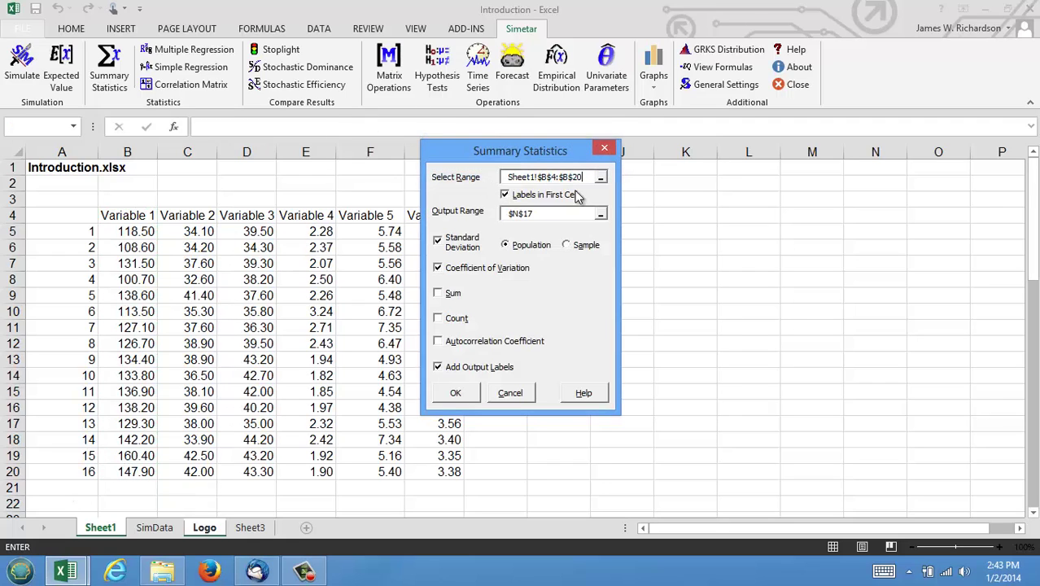
Set the summary statistics output range to Sheet1 cell A21 and generate the statistics
{"action": "left_click", "coordinate": [601, 216]}
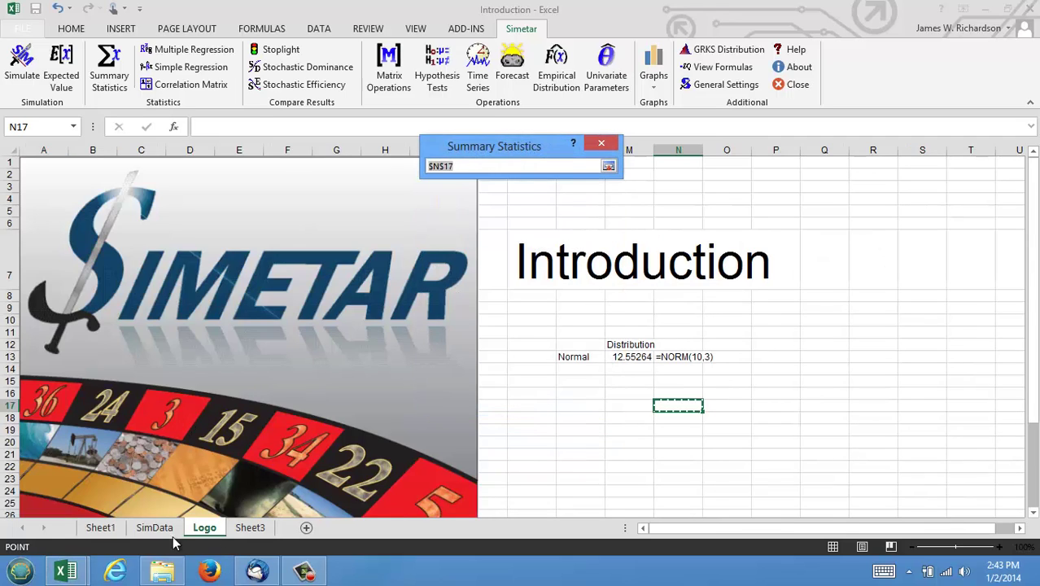
{"action": "left_click", "coordinate": [109, 528]}
{"action": "left_click", "coordinate": [64, 488]}
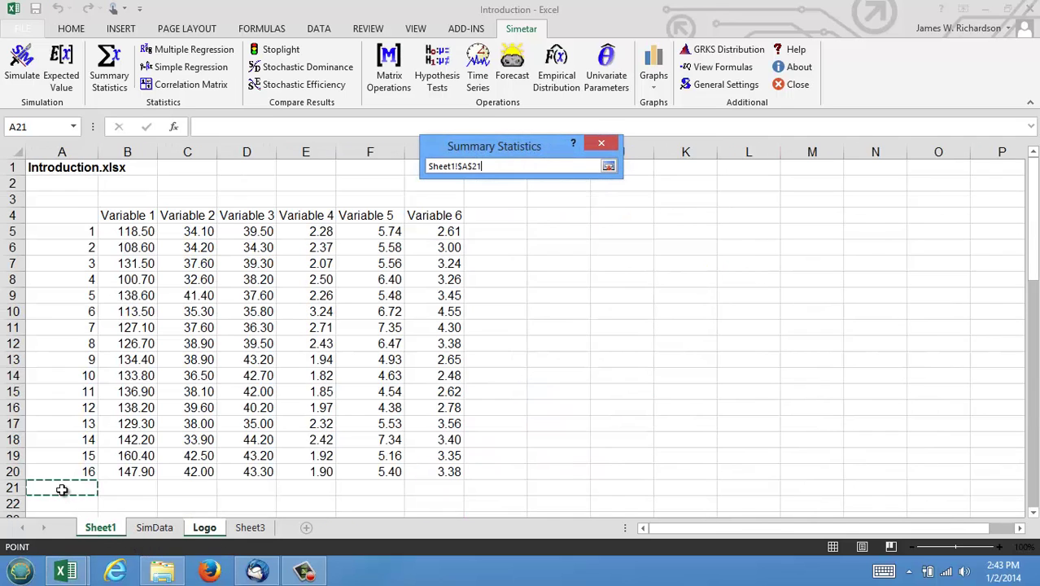
{"action": "left_click", "coordinate": [609, 166]}
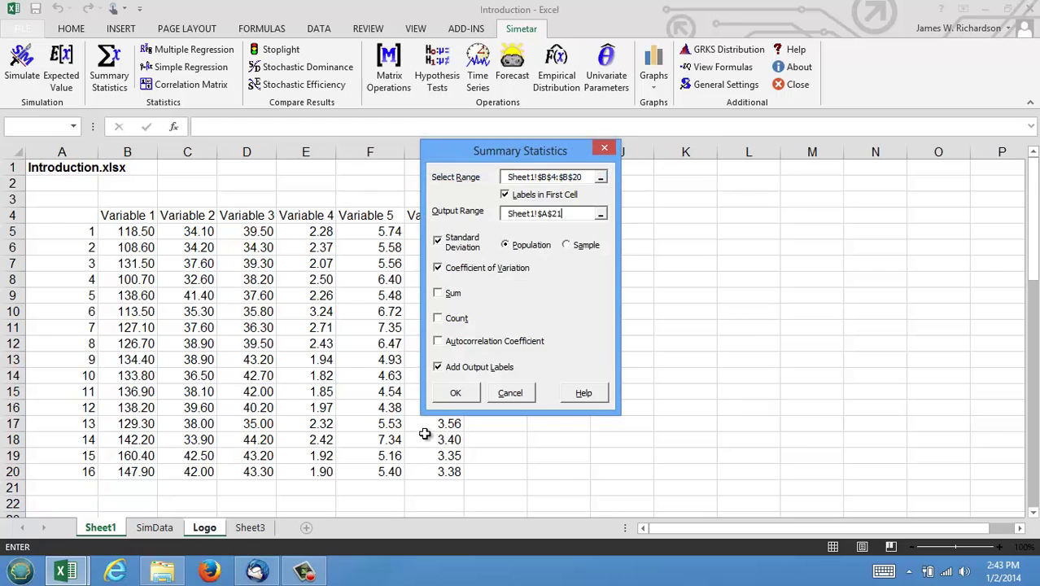
{"action": "left_click", "coordinate": [459, 393]}
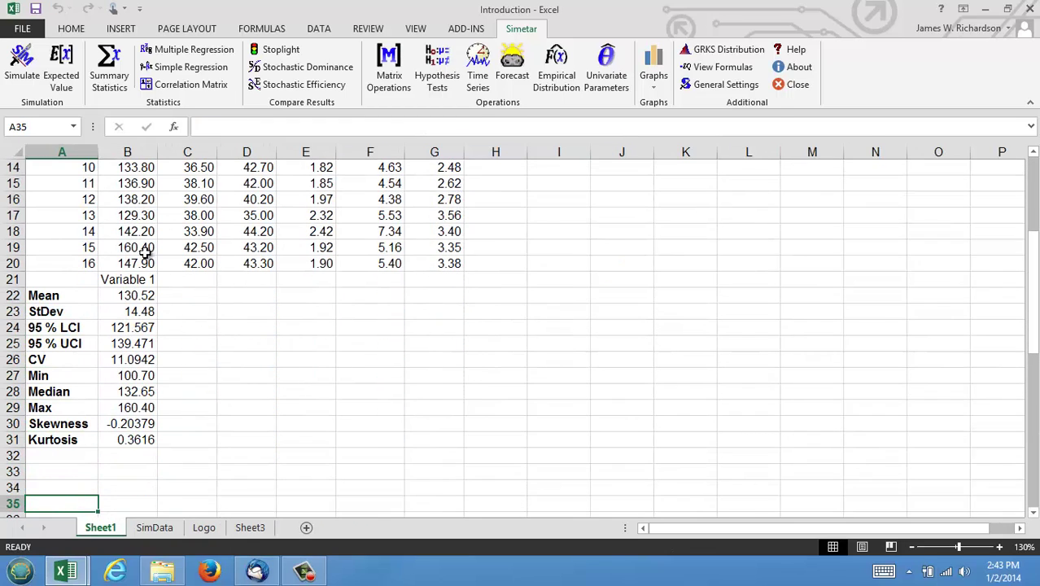
Fill the Variable 1 summary statistics in B21:B31 across to column G for Variables 2 to 6
{"action": "left_click_drag", "start_coordinate": [128, 282], "coordinate": [464, 442]}
{"action": "left_click", "coordinate": [573, 325]}
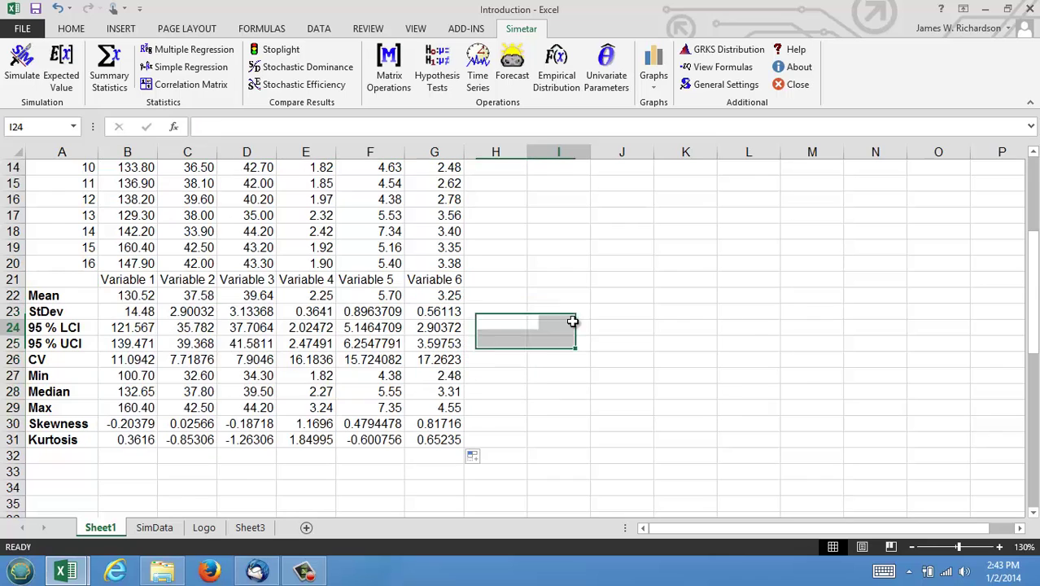
Examine the Multiple Regression settings and available regression types, with cell I1 as the output range, and leave without running a regression
{"action": "key", "text": "Up"}
{"action": "key", "text": "Up"}
{"action": "key", "text": "Up"}
{"action": "key", "text": "Up"}
{"action": "key", "text": "Up"}
{"action": "key", "text": "Up"}
{"action": "key", "text": "Up"}
{"action": "key", "text": "Up"}
{"action": "key", "text": "Up"}
{"action": "key", "text": "Up"}
{"action": "key", "text": "Up"}
{"action": "key", "text": "Up"}
{"action": "key", "text": "Up"}
{"action": "key", "text": "Up"}
{"action": "key", "text": "Up"}
{"action": "key", "text": "Up"}
{"action": "key", "text": "Up"}
{"action": "key", "text": "Up"}
{"action": "key", "text": "Up"}
{"action": "key", "text": "Up"}
{"action": "key", "text": "Up"}
{"action": "key", "text": "Up"}
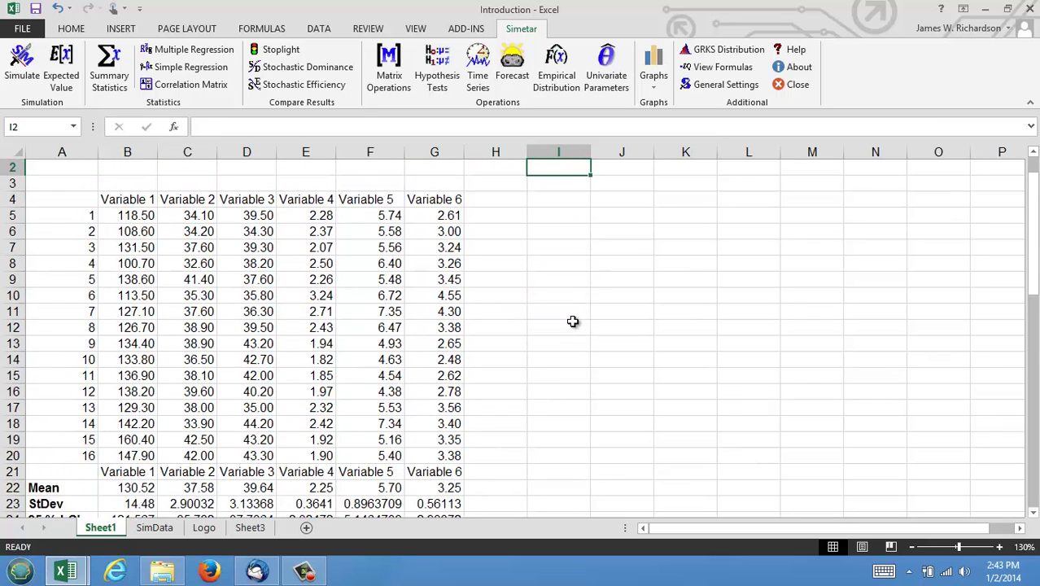
{"action": "left_click", "coordinate": [172, 52]}
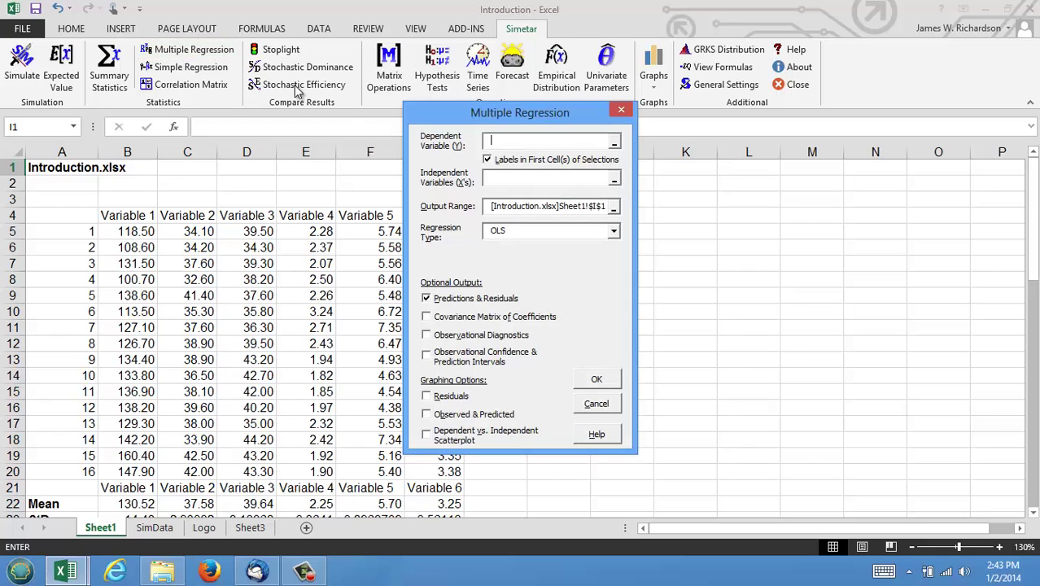
{"action": "left_click", "coordinate": [613, 235]}
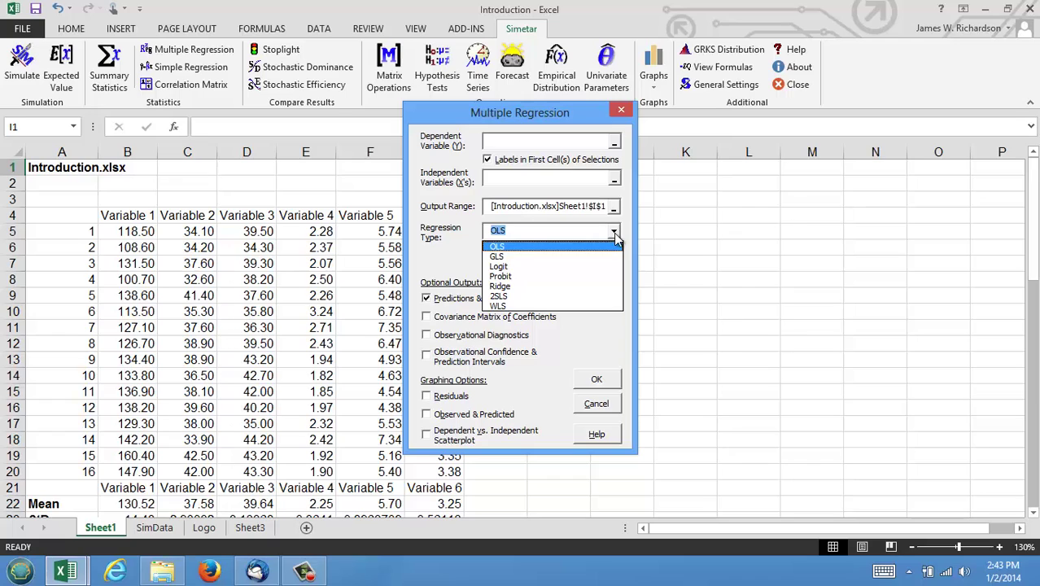
{"action": "left_click", "coordinate": [615, 236]}
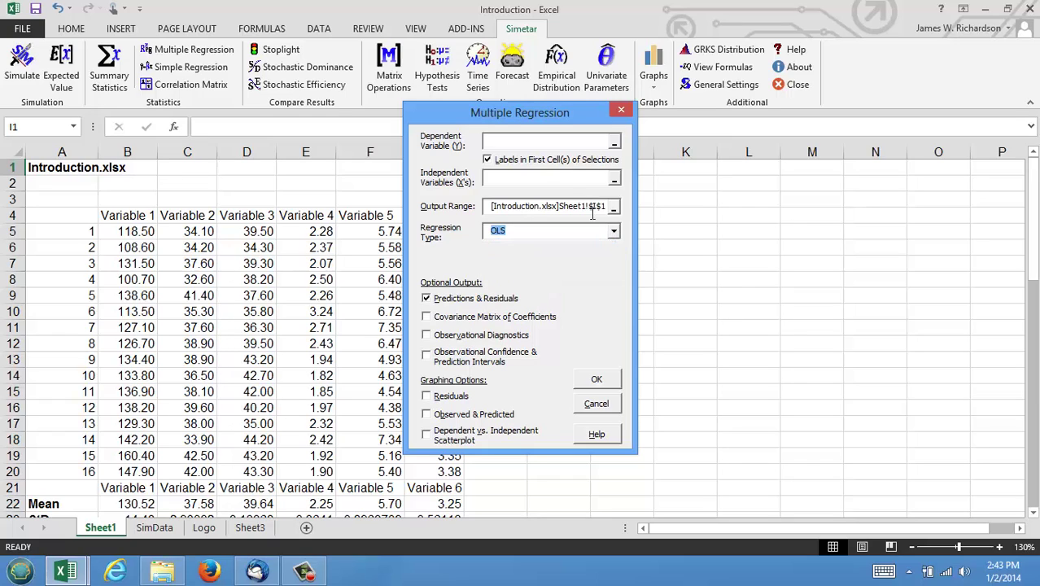
{"action": "left_click", "coordinate": [525, 140]}
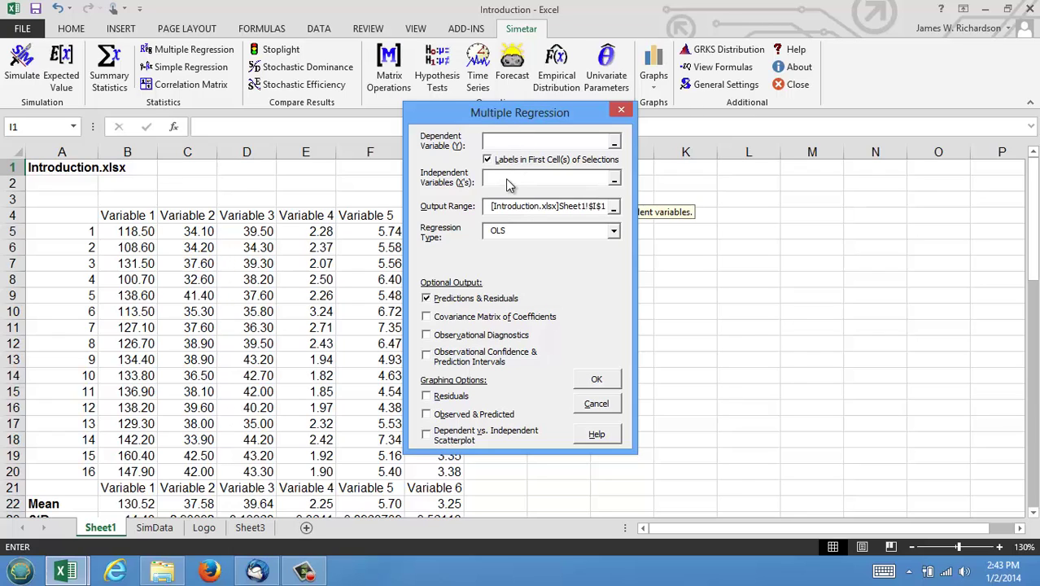
{"action": "left_click", "coordinate": [598, 405]}
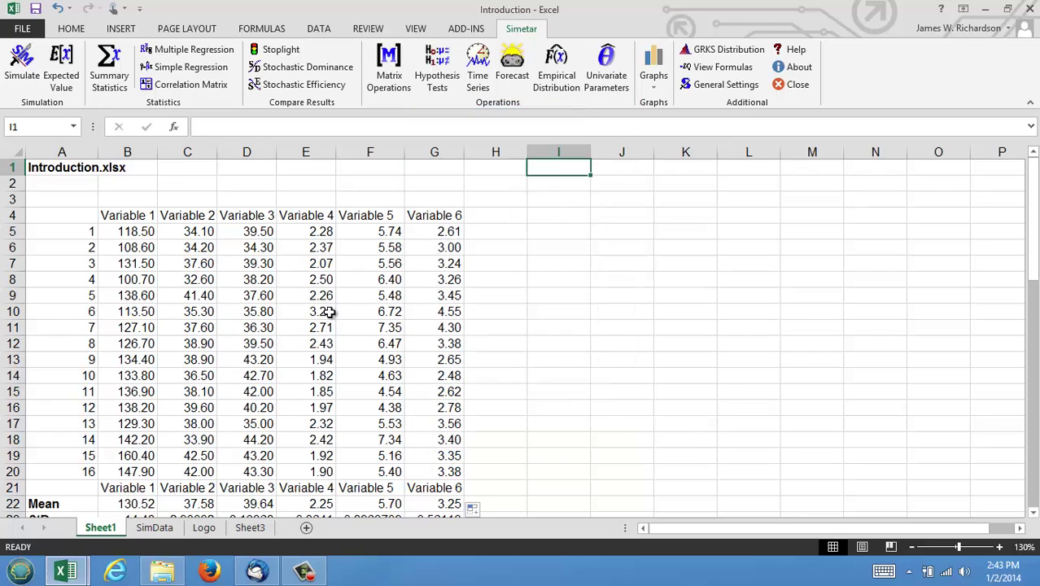
Review the Simple Regression inputs and test options, and close them without running a regression
{"action": "left_click", "coordinate": [194, 71]}
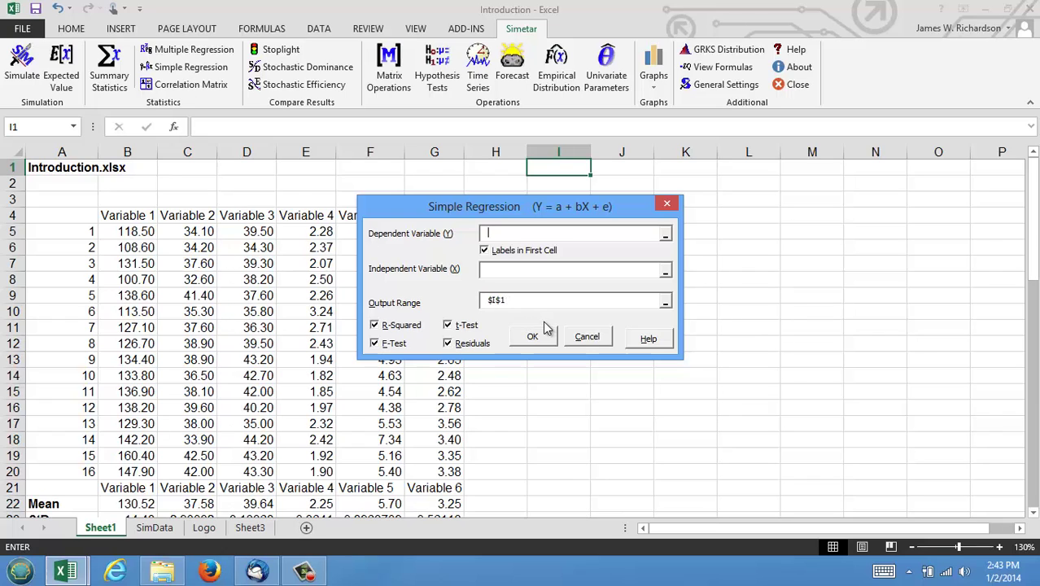
{"action": "left_click", "coordinate": [587, 337]}
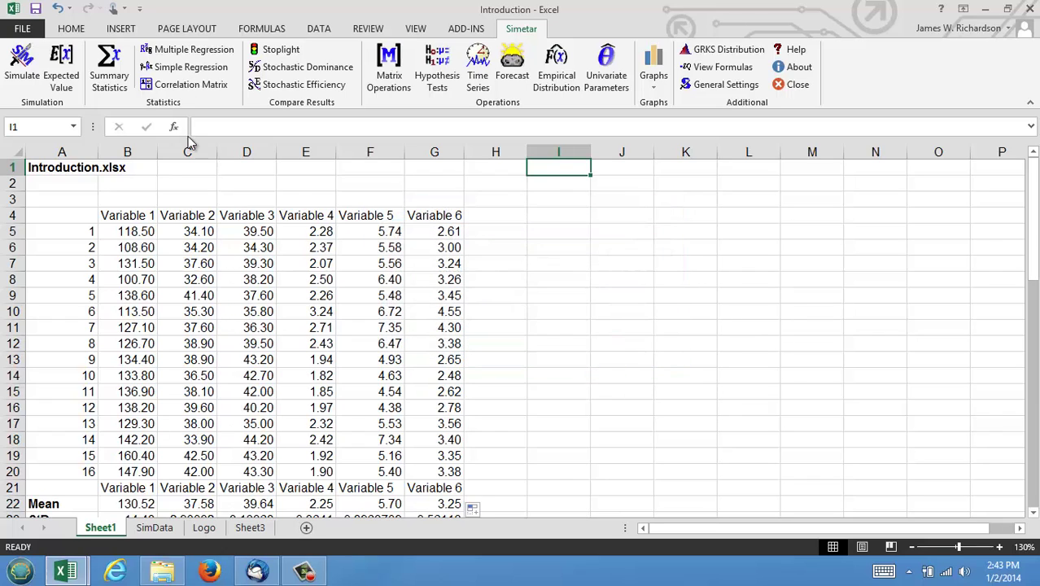
Review the Correlation Matrix options and the StopLight comparison settings, closing both without running an analysis
{"action": "left_click", "coordinate": [181, 86]}
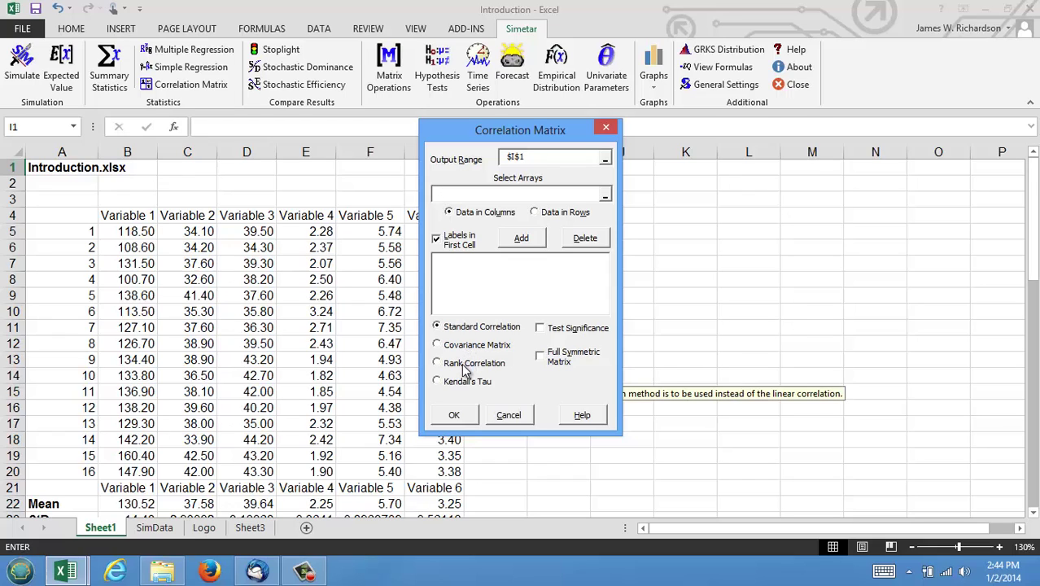
{"action": "left_click", "coordinate": [510, 416]}
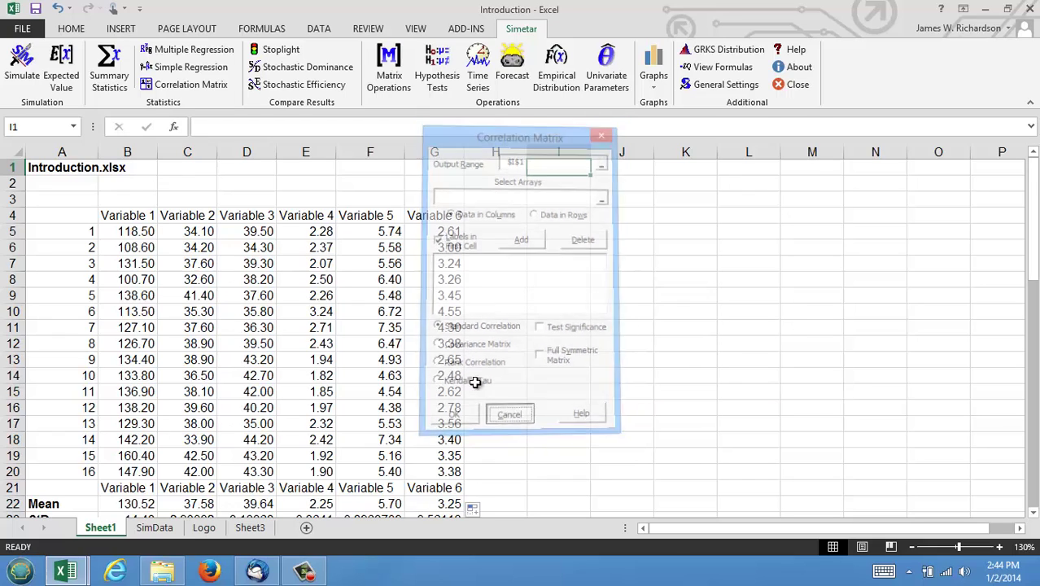
{"action": "left_click", "coordinate": [272, 54]}
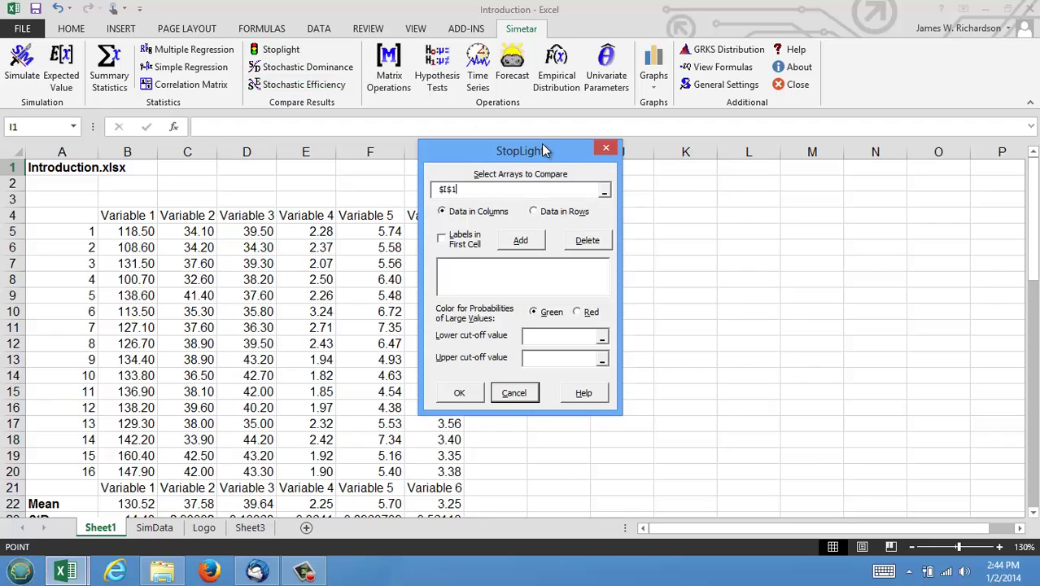
{"action": "left_click_drag", "start_coordinate": [541, 151], "coordinate": [563, 128]}
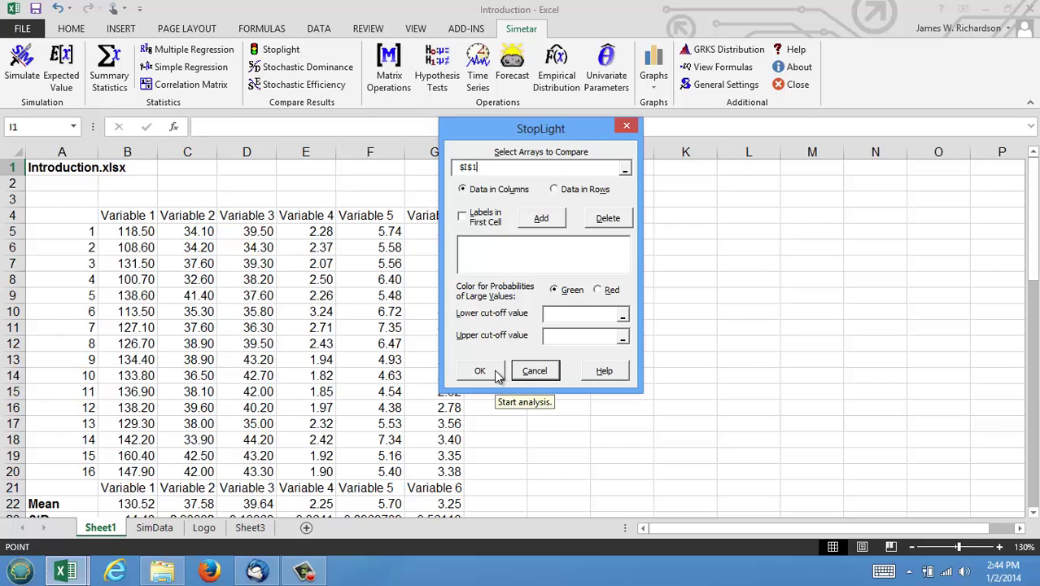
{"action": "left_click", "coordinate": [533, 371]}
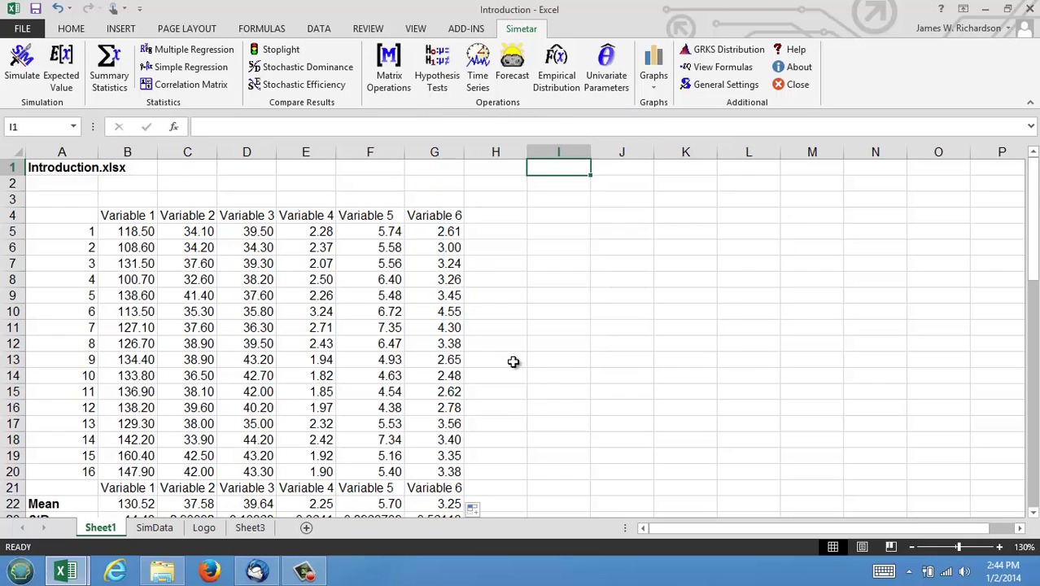
Review the Stochastic Dominance and Stochastic Efficiency analyzer settings, and leave both without running a comparison
{"action": "left_click", "coordinate": [294, 73]}
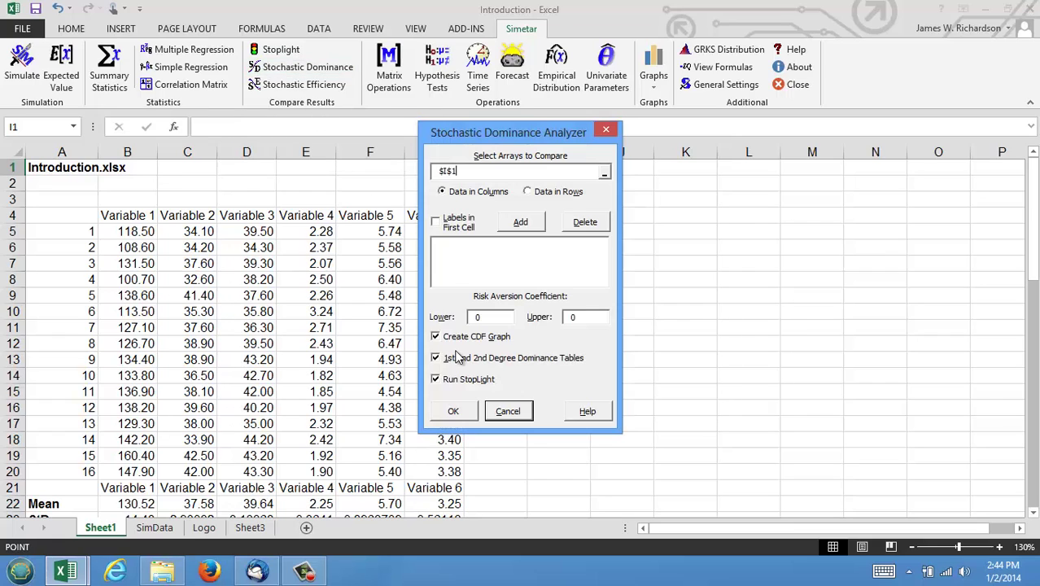
{"action": "left_click", "coordinate": [506, 412]}
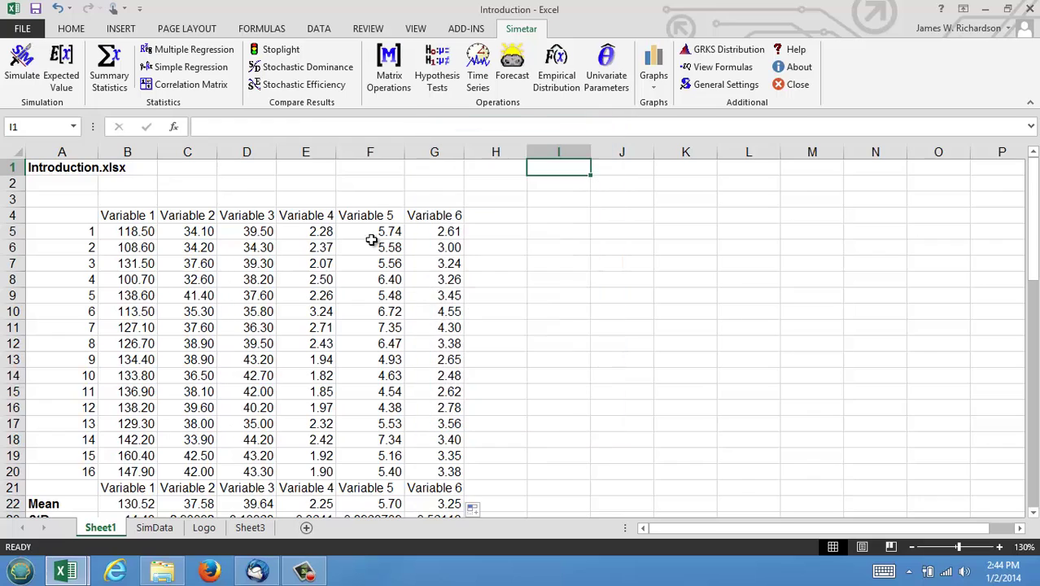
{"action": "left_click", "coordinate": [298, 86]}
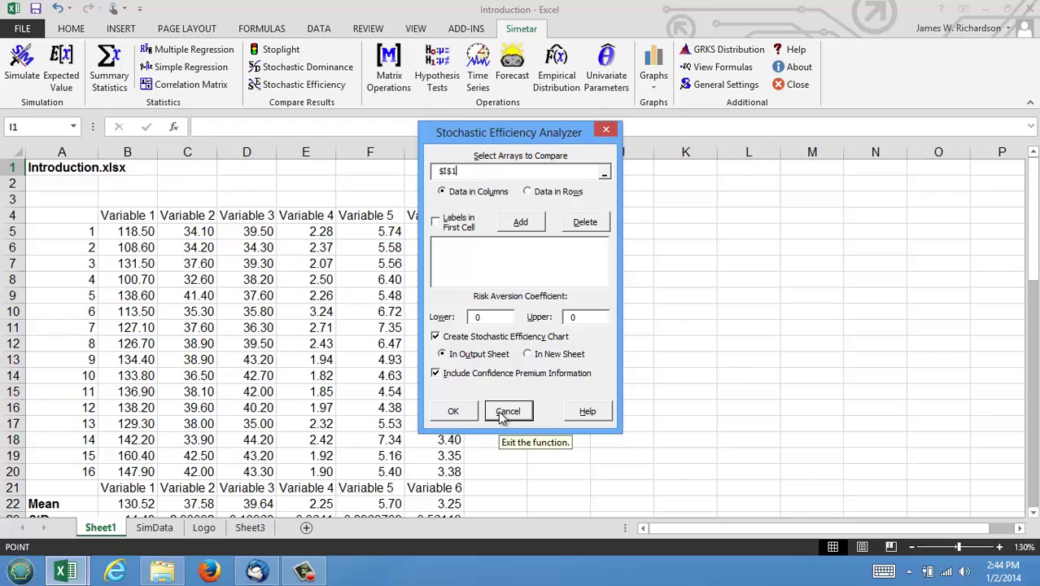
{"action": "left_click", "coordinate": [503, 412]}
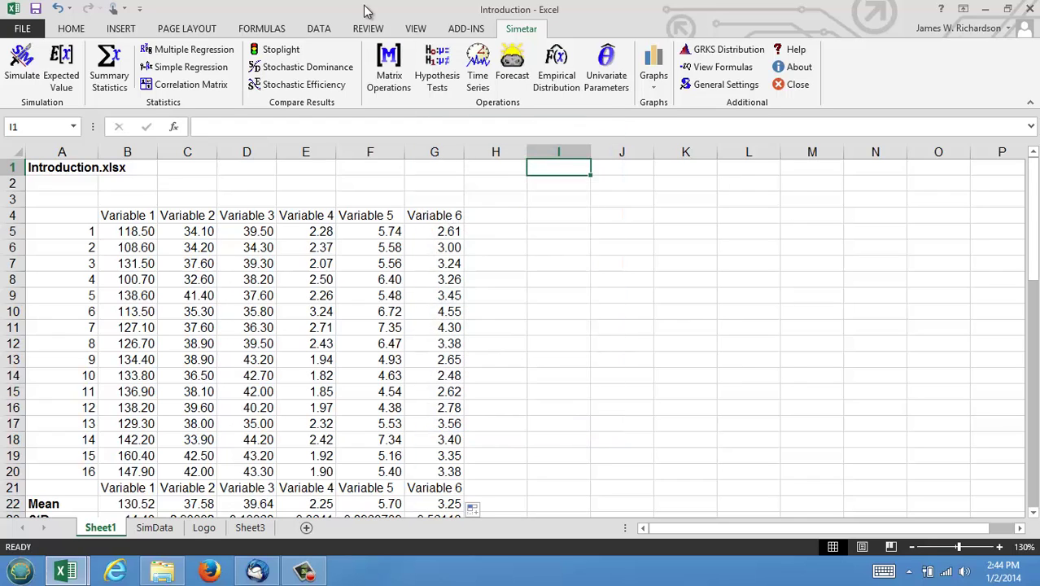
Browse the available matrix operations from Add Two Matrices through Reduced Row Echelon Form of a Matrix, and leave without choosing one
{"action": "left_click", "coordinate": [390, 67]}
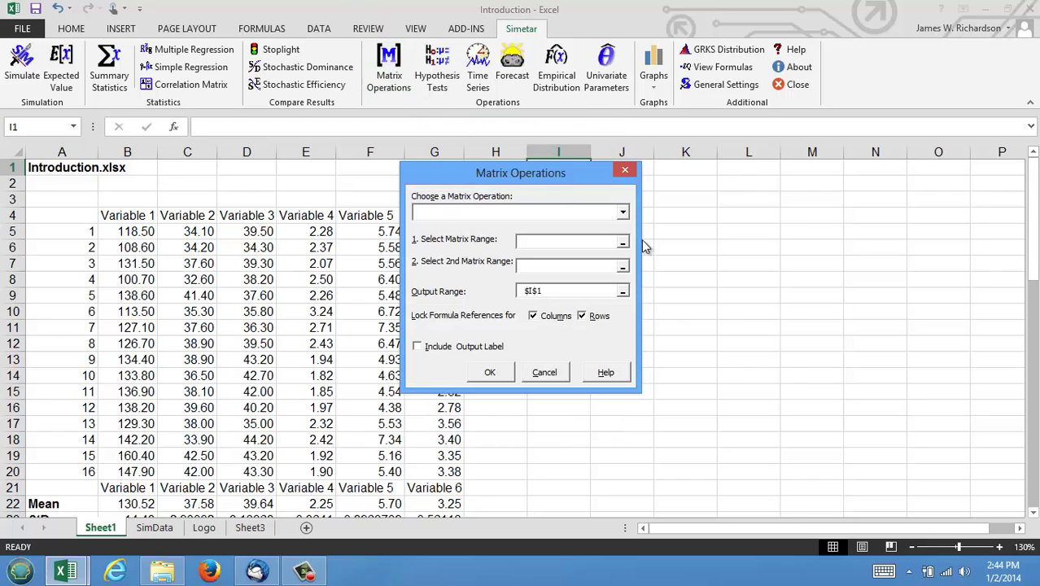
{"action": "left_click", "coordinate": [623, 213]}
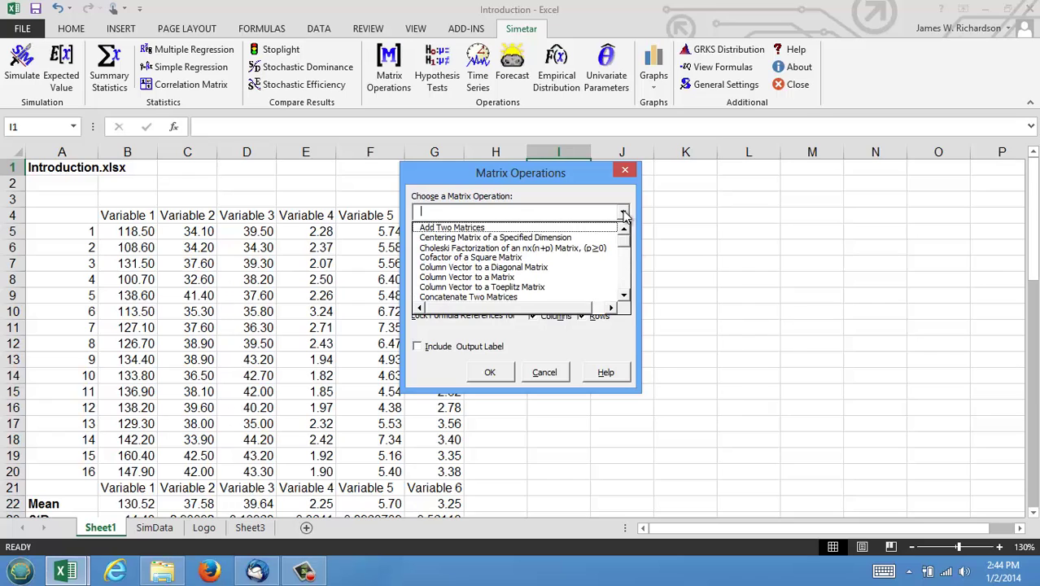
{"action": "left_click", "coordinate": [624, 297]}
{"action": "left_click", "coordinate": [624, 297]}
{"action": "left_click", "coordinate": [625, 297]}
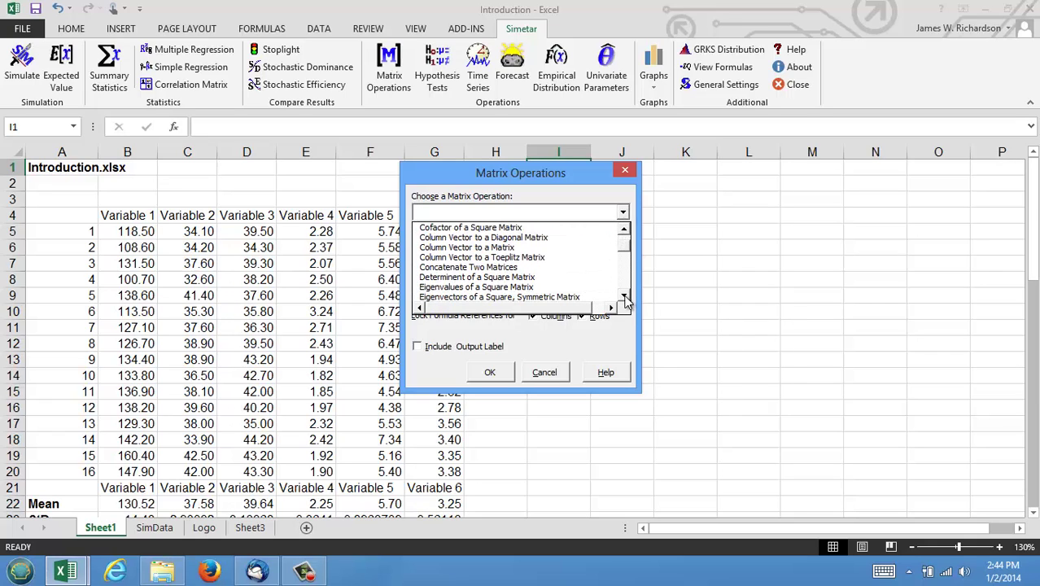
{"action": "left_click", "coordinate": [625, 297]}
{"action": "left_click", "coordinate": [624, 297]}
{"action": "left_click", "coordinate": [625, 297]}
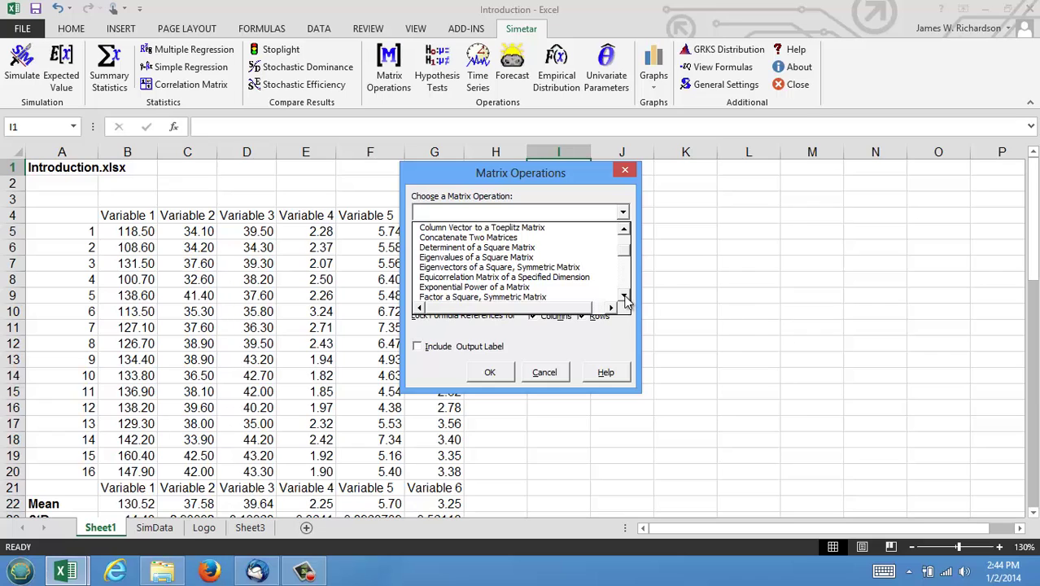
{"action": "left_click", "coordinate": [624, 297]}
{"action": "left_click", "coordinate": [624, 298]}
{"action": "left_click", "coordinate": [624, 297]}
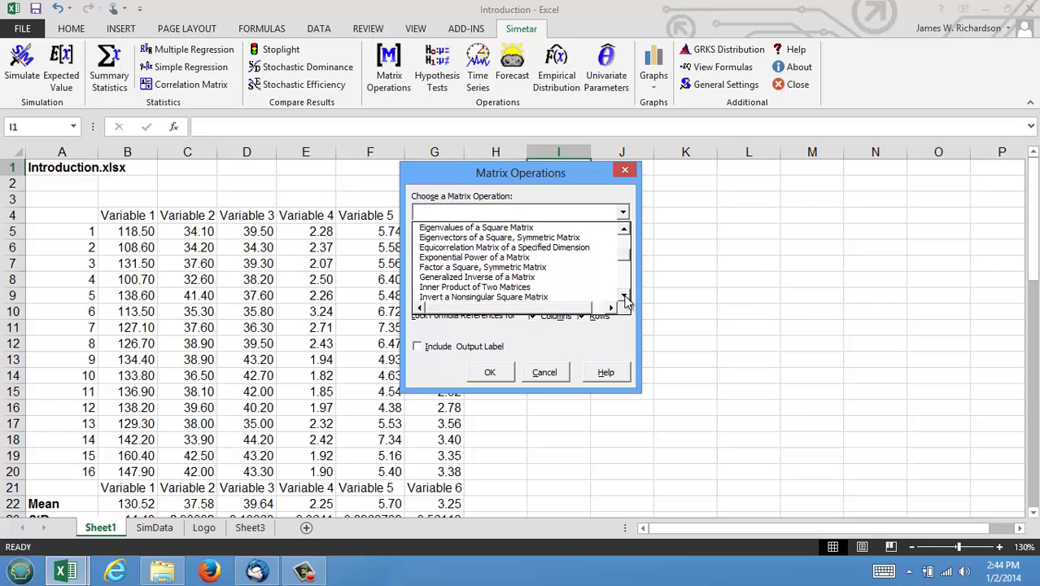
{"action": "left_click", "coordinate": [624, 297]}
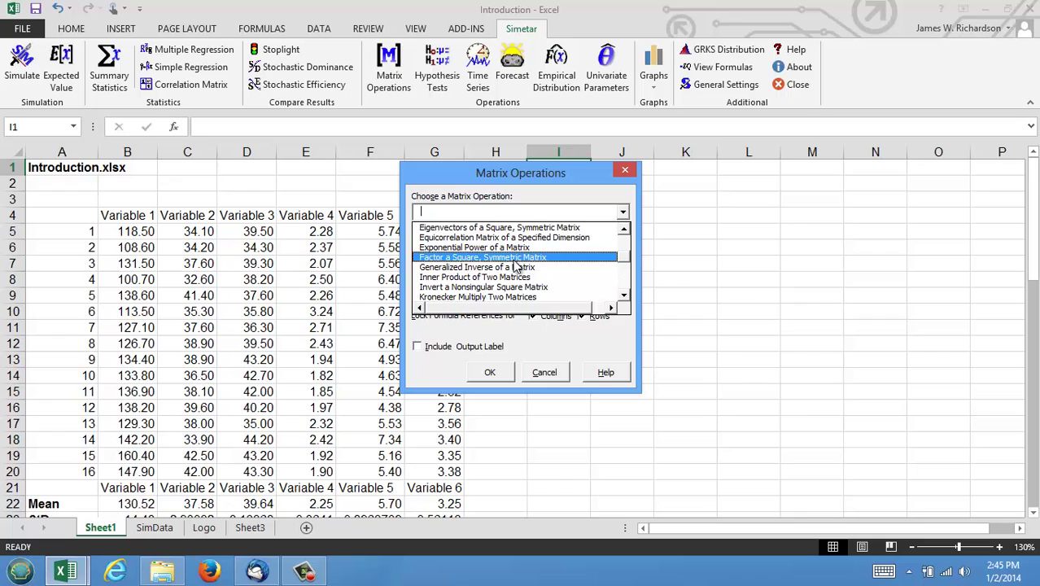
{"action": "scroll", "coordinate": [627, 299], "scroll_direction": "down", "scroll_amount": 7}
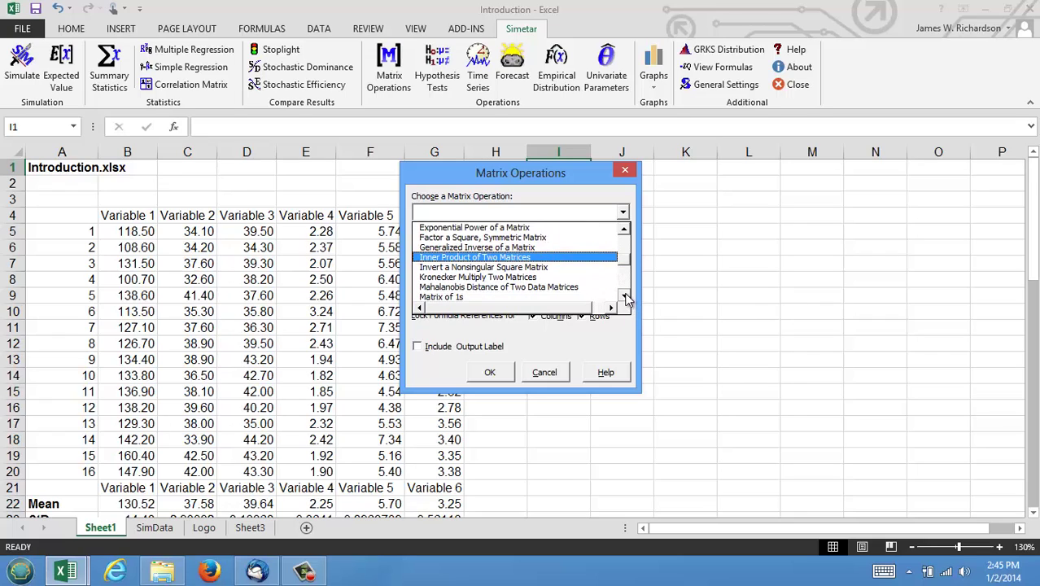
{"action": "left_click", "coordinate": [625, 297]}
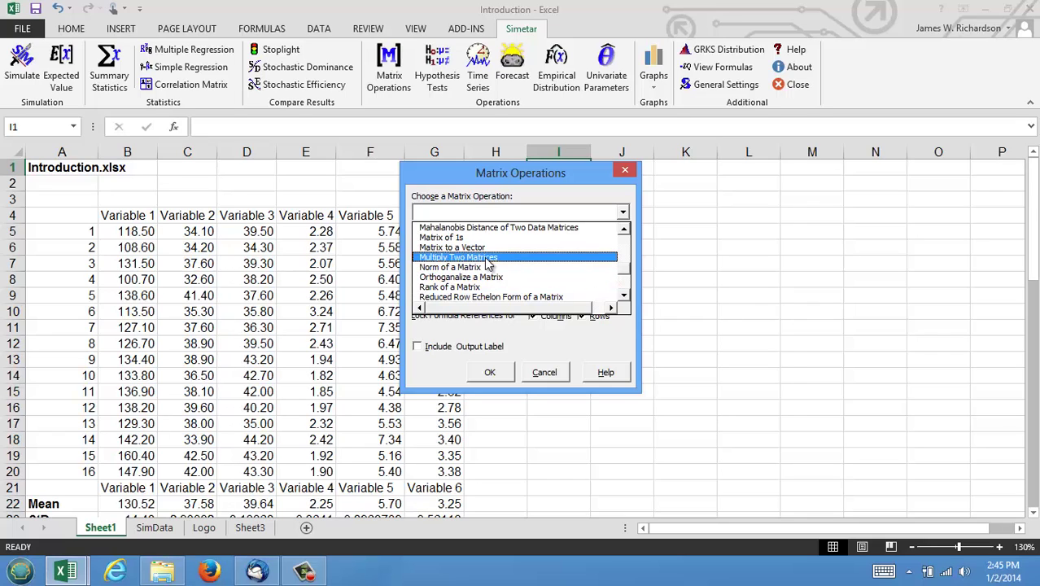
{"action": "left_click", "coordinate": [543, 373]}
{"action": "left_click", "coordinate": [543, 373]}
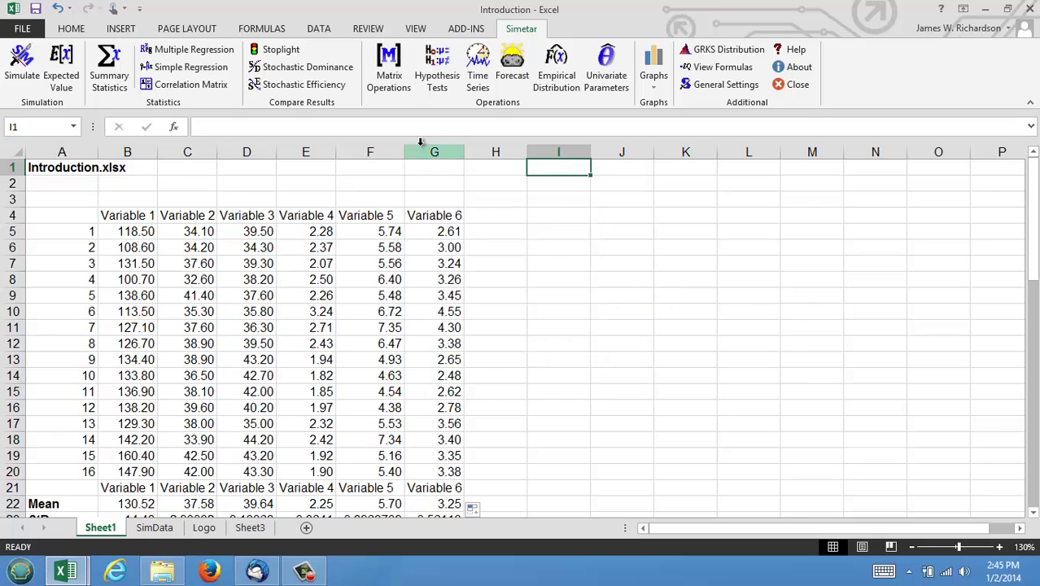
Review the hypothesis test types, including the Compare Means and Compare Two Series inputs, and close them without running a test
{"action": "left_click", "coordinate": [439, 61]}
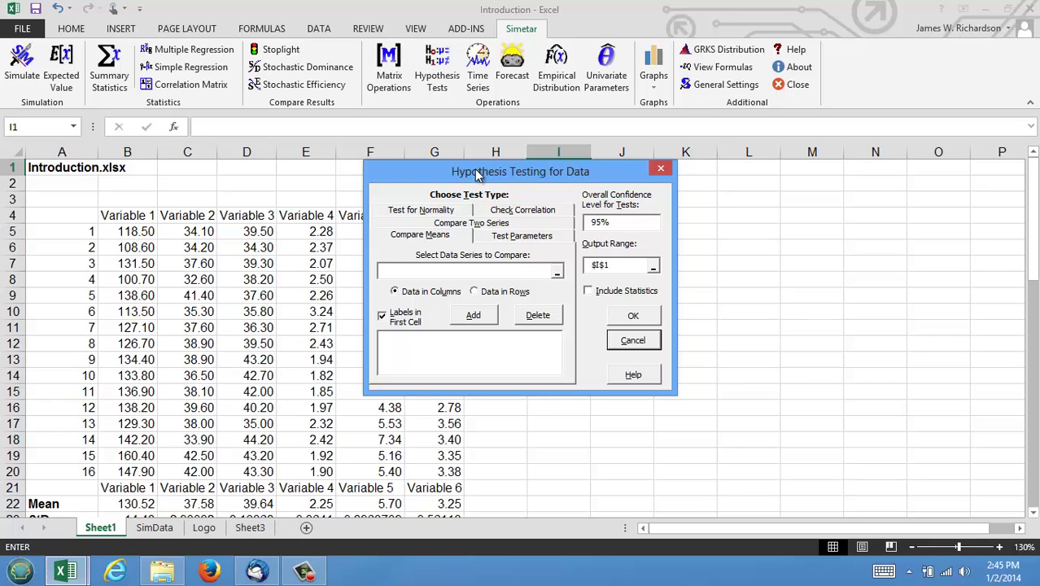
{"action": "left_click", "coordinate": [462, 224]}
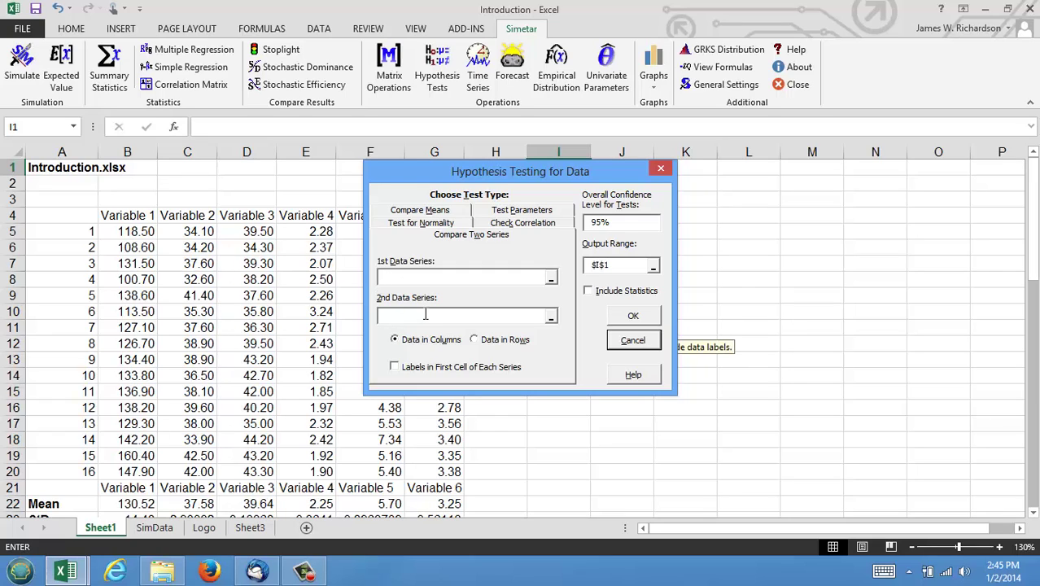
{"action": "left_click", "coordinate": [627, 341]}
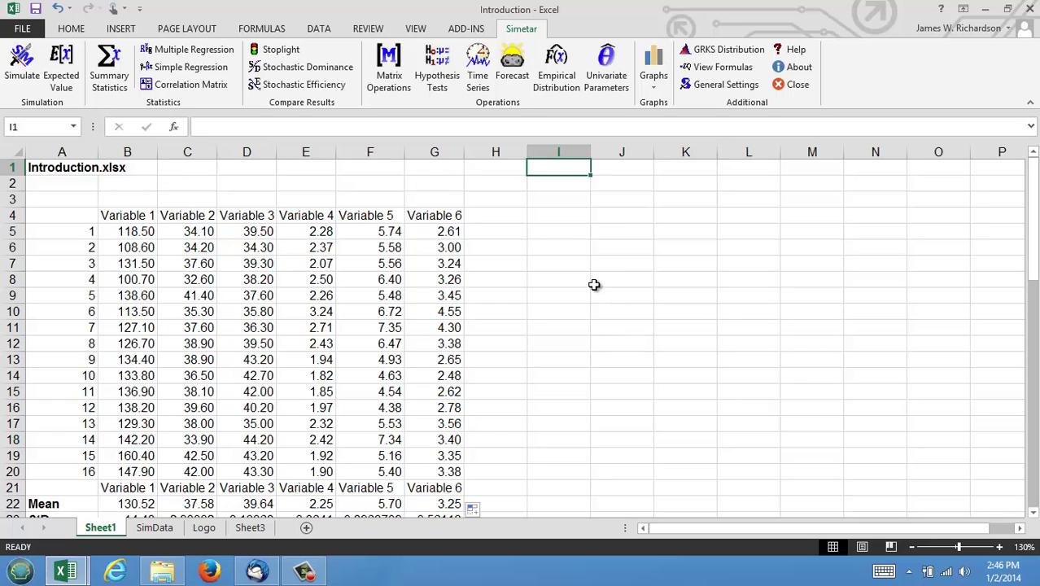
Examine the Time Series Analysis Engine settings for lags, differences and forecast periods, and exit without running the analysis
{"action": "left_click", "coordinate": [477, 63]}
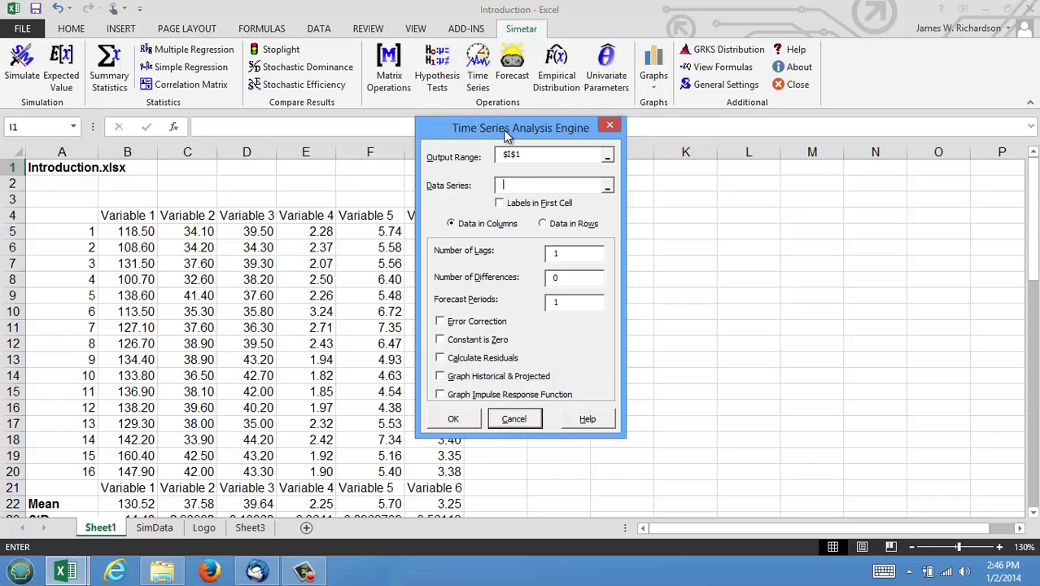
{"action": "left_click", "coordinate": [563, 302]}
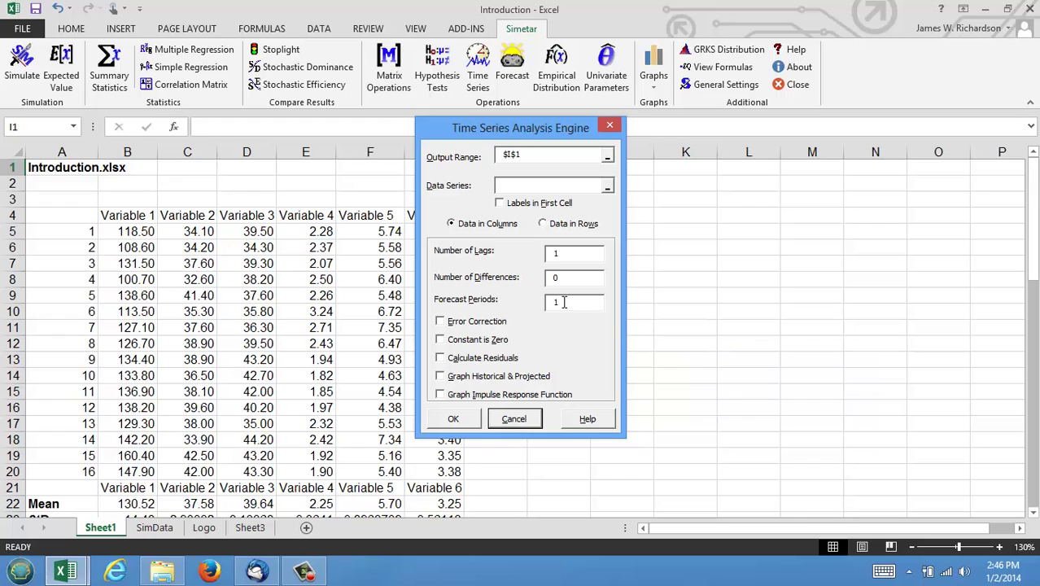
{"action": "left_click", "coordinate": [502, 419]}
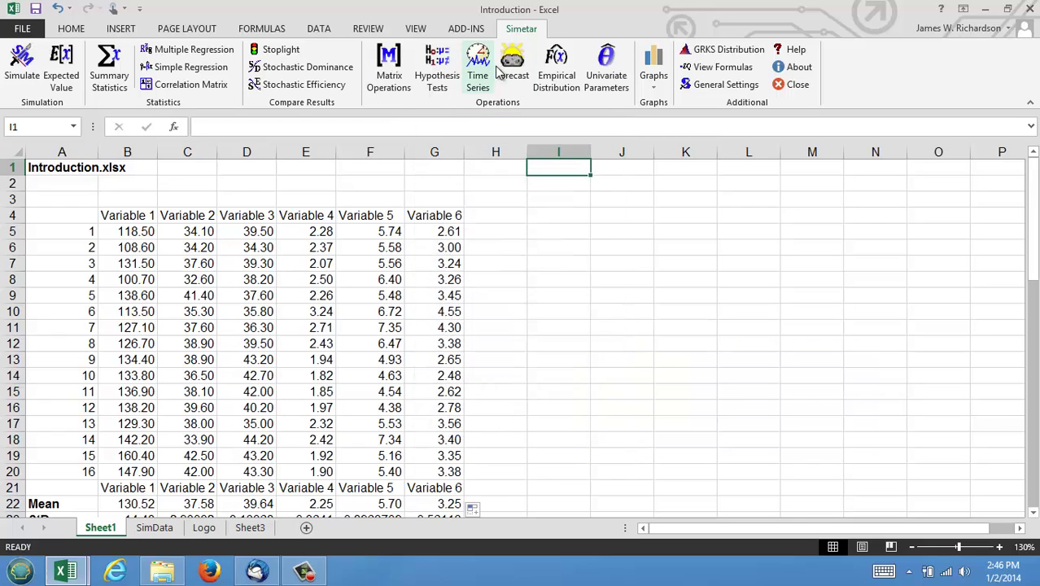
Review the Moving Average, Exponential Smoothing and Seasonal Indexing forecasting options, and close them without running a forecast
{"action": "left_click", "coordinate": [512, 70]}
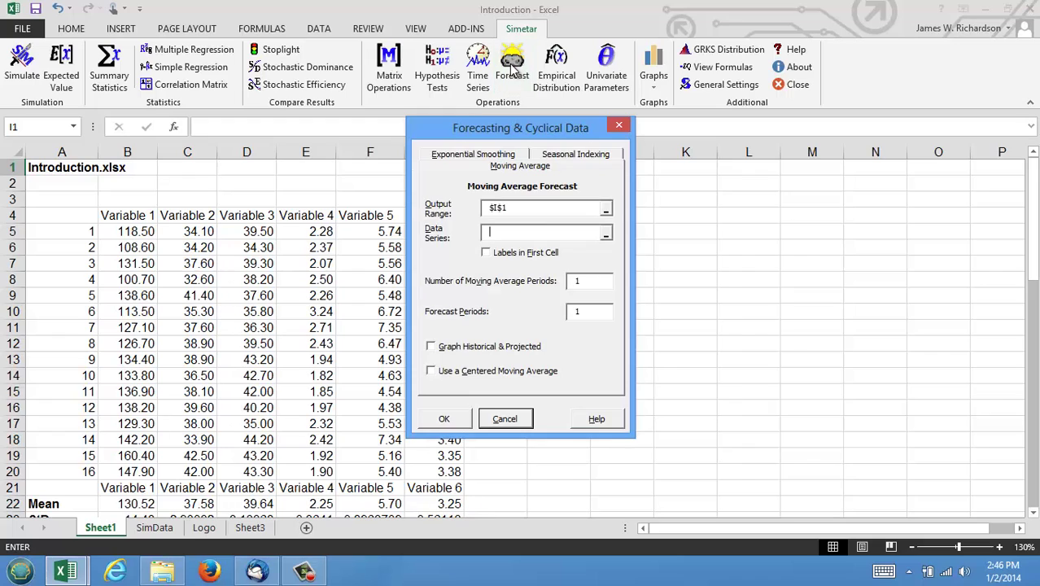
{"action": "left_click", "coordinate": [479, 155]}
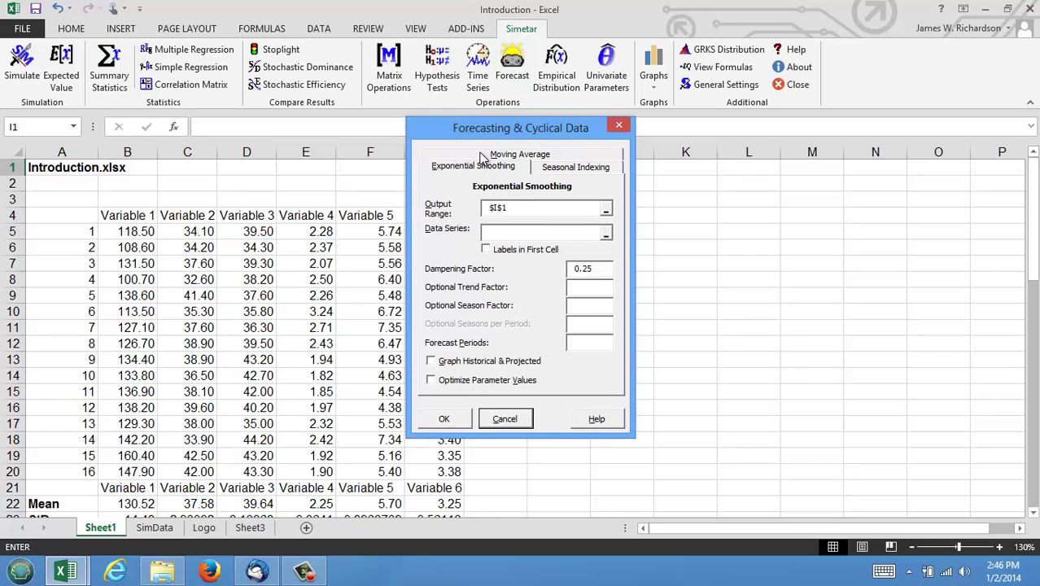
{"action": "left_click", "coordinate": [561, 167]}
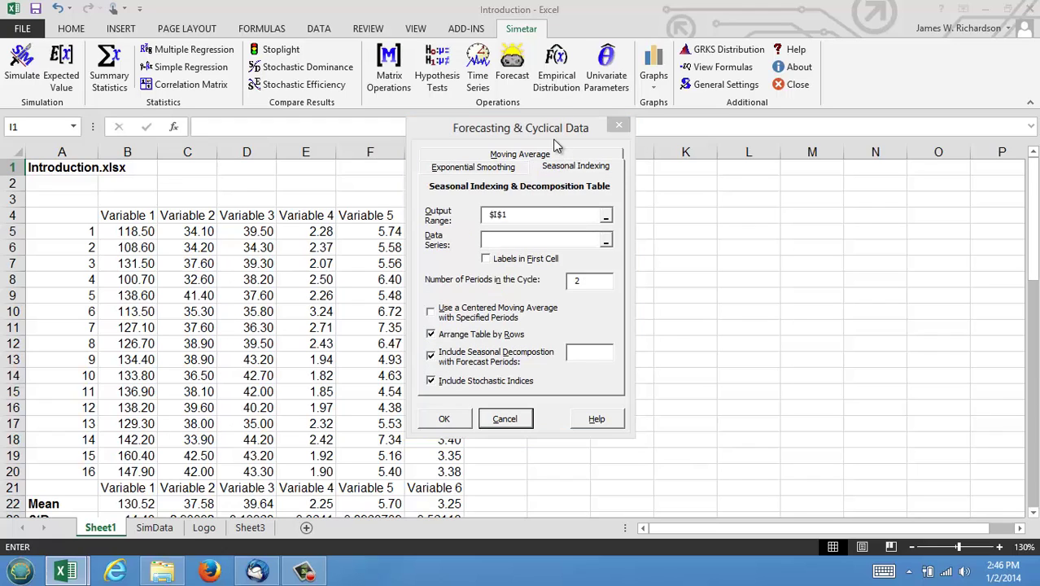
{"action": "left_click", "coordinate": [524, 419]}
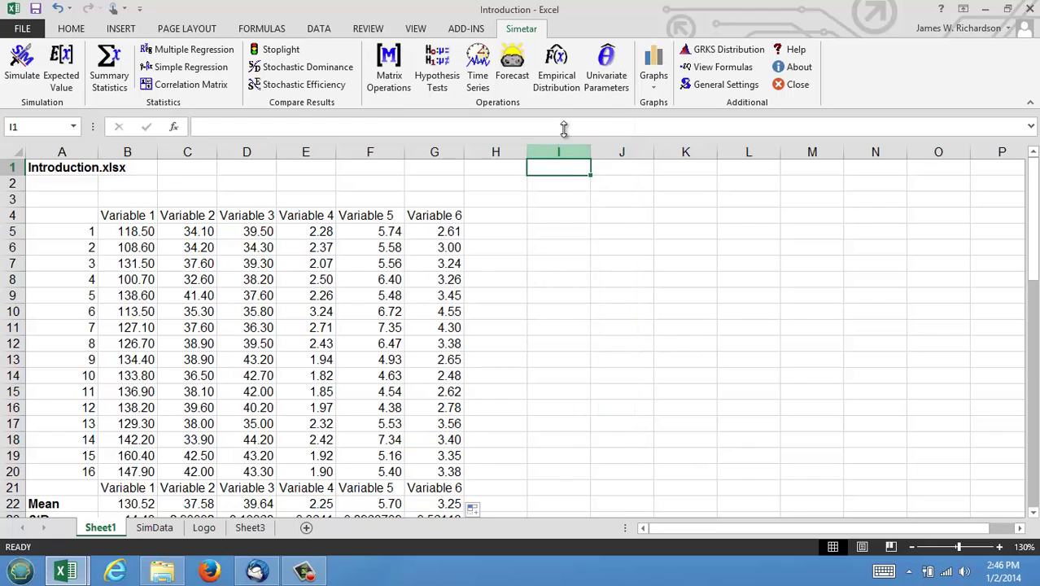
Review the Empirical Distribution output formats and the Univariate Parameter Estimation options, cancelling both without estimating anything
{"action": "left_click", "coordinate": [557, 67]}
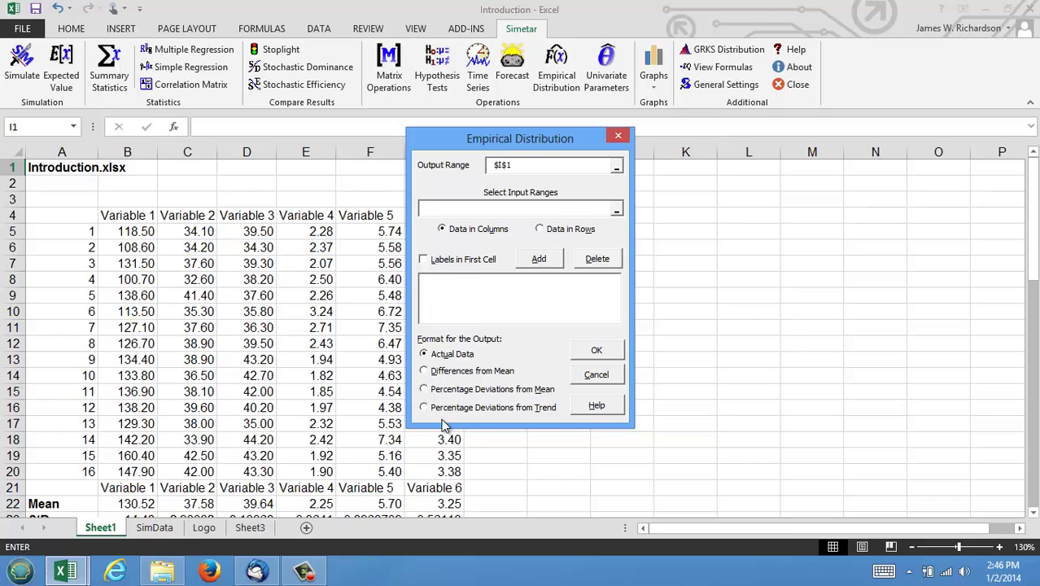
{"action": "left_click", "coordinate": [596, 374]}
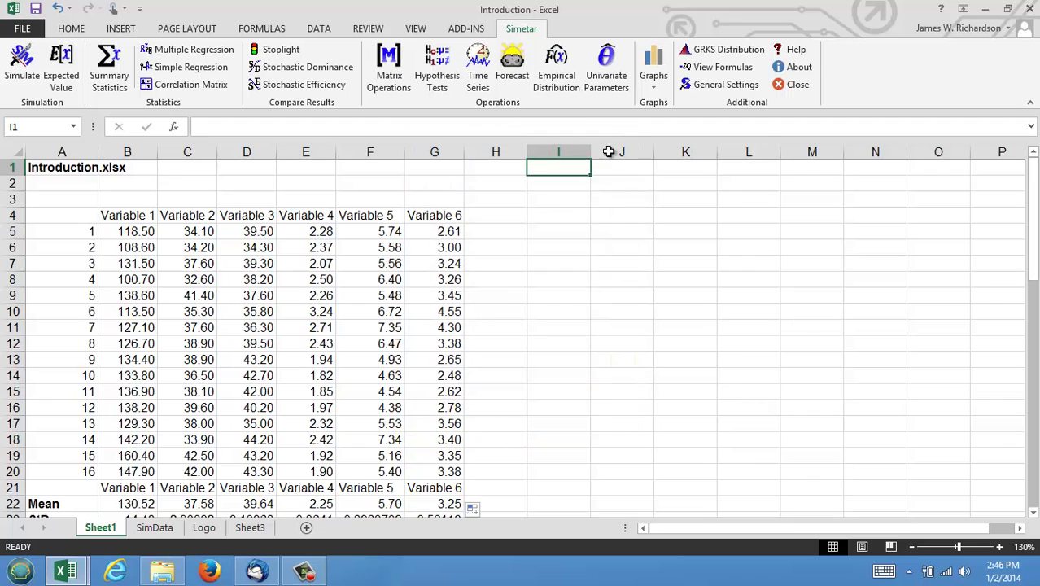
{"action": "left_click", "coordinate": [605, 78]}
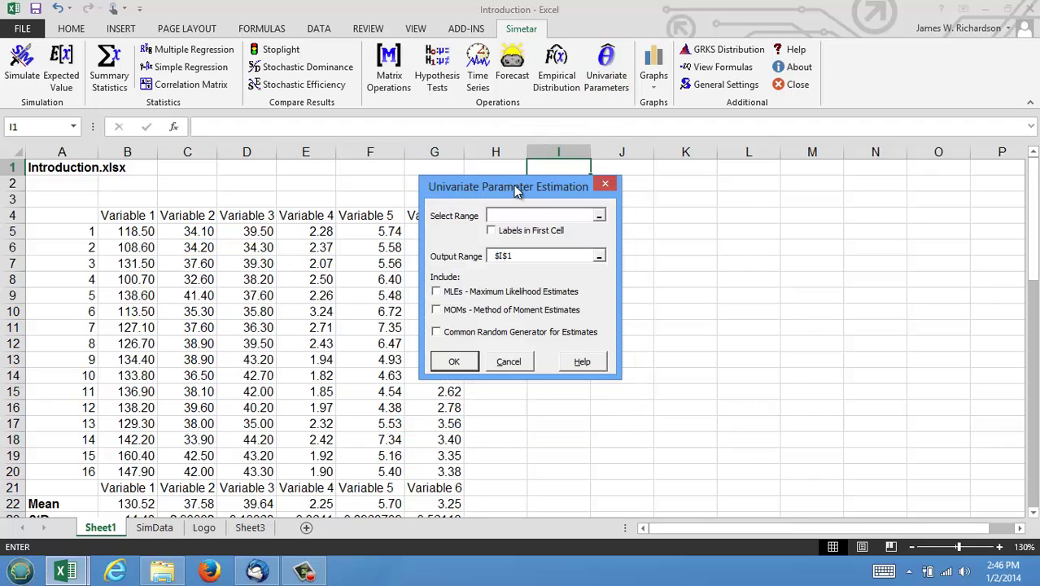
{"action": "left_click_drag", "start_coordinate": [514, 183], "coordinate": [512, 171]}
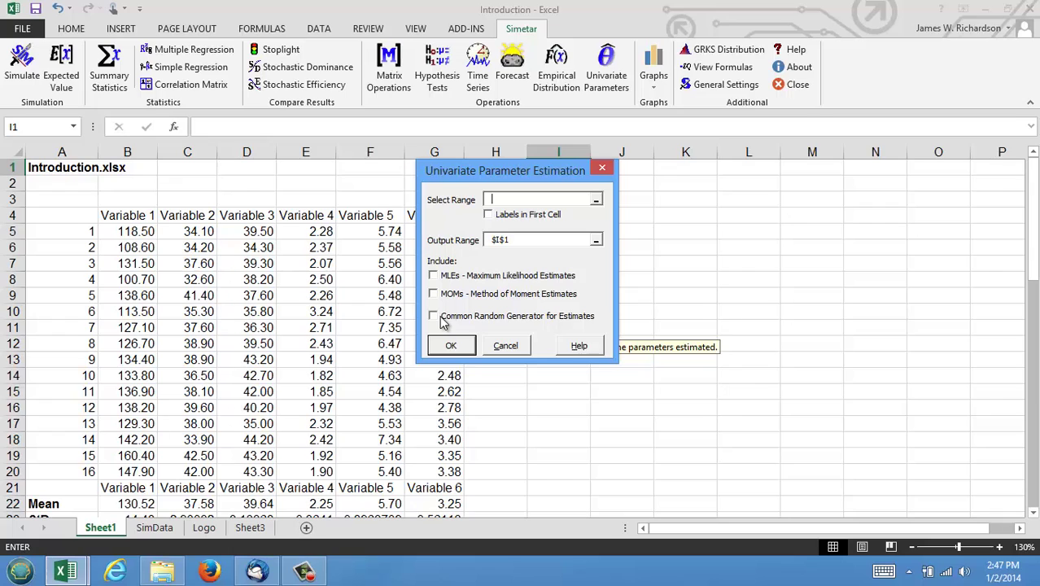
{"action": "left_click", "coordinate": [505, 345]}
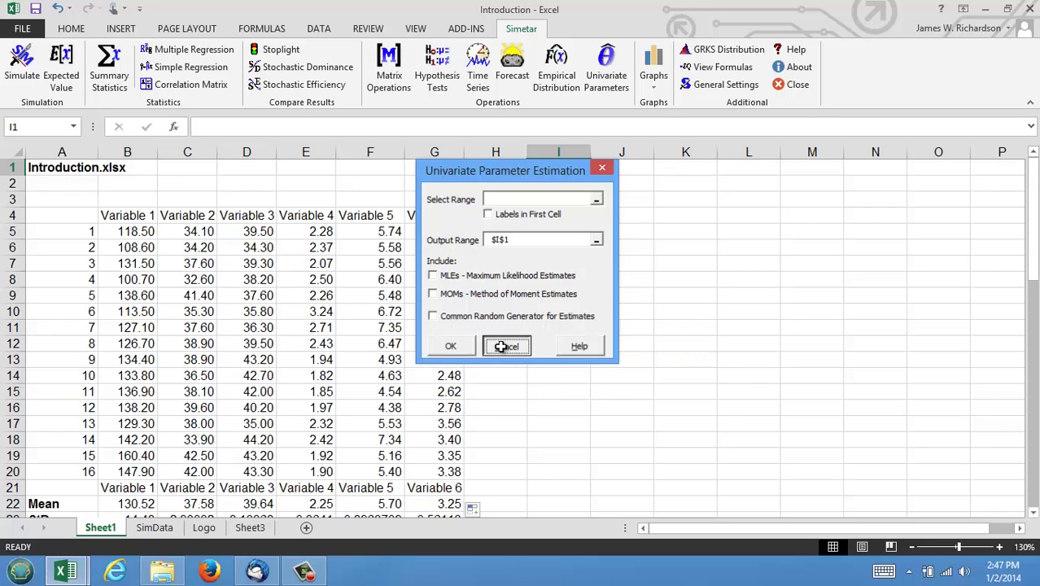
Look through the available Simetar graph types, from Line Graph to Scatter Matrix, without creating a graph
{"action": "left_click", "coordinate": [661, 77]}
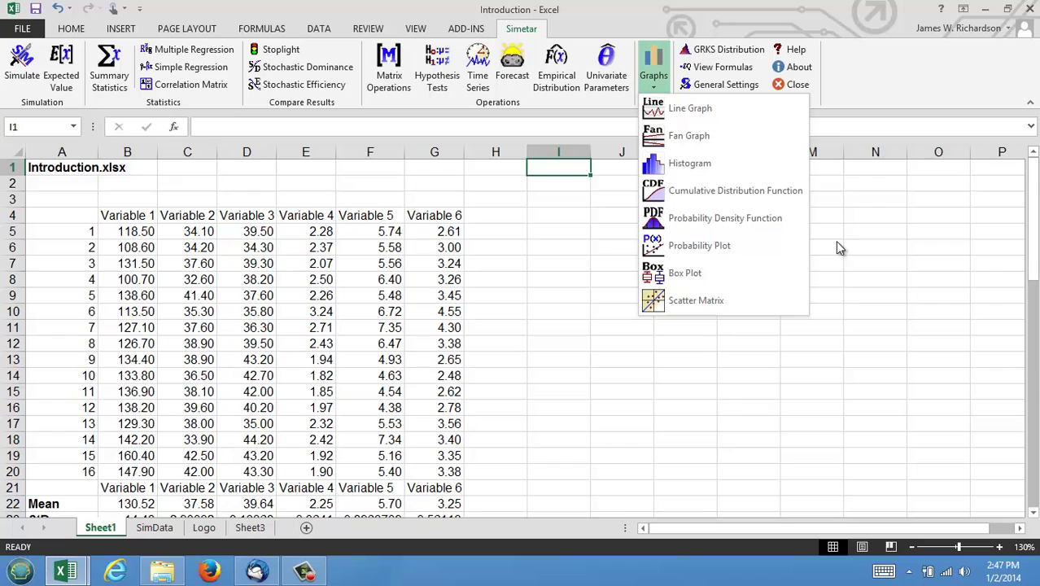
{"action": "key", "text": "Escape"}
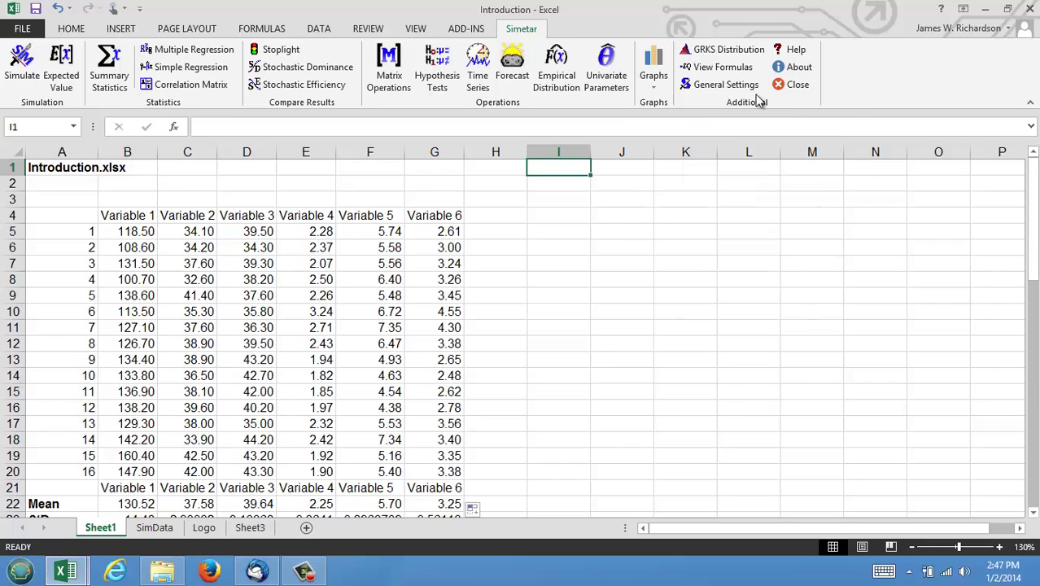
Review the GRKS Distribution inputs for minimum, middle and maximum values, and cancel without creating a distribution
{"action": "left_click", "coordinate": [729, 50]}
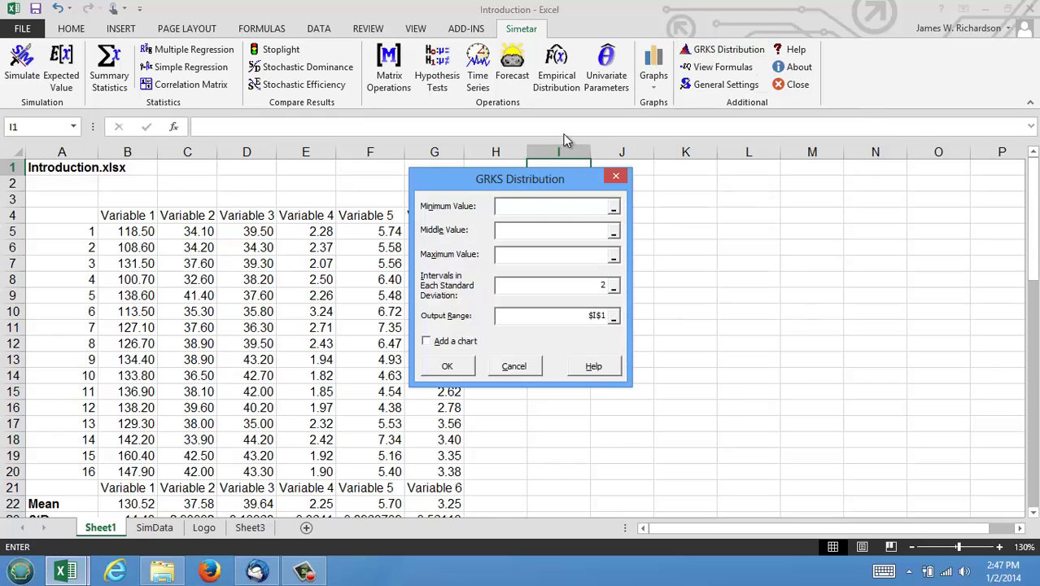
{"action": "left_click_drag", "start_coordinate": [560, 179], "coordinate": [556, 150]}
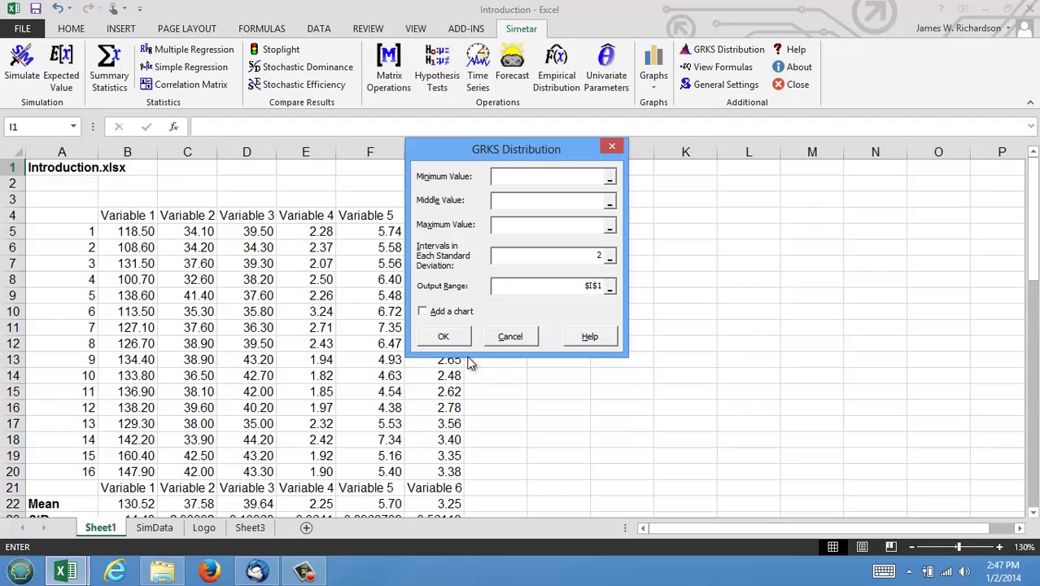
{"action": "left_click", "coordinate": [511, 337]}
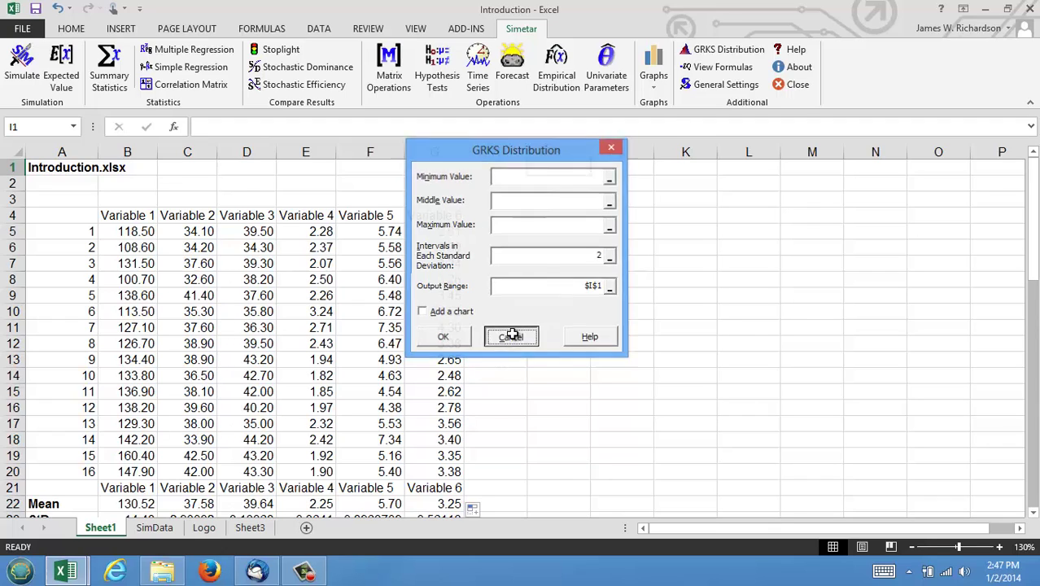
Review Simetar's default simulation settings, including the sampling method and random number generator choices, and cancel without changing anything
{"action": "left_click", "coordinate": [715, 88]}
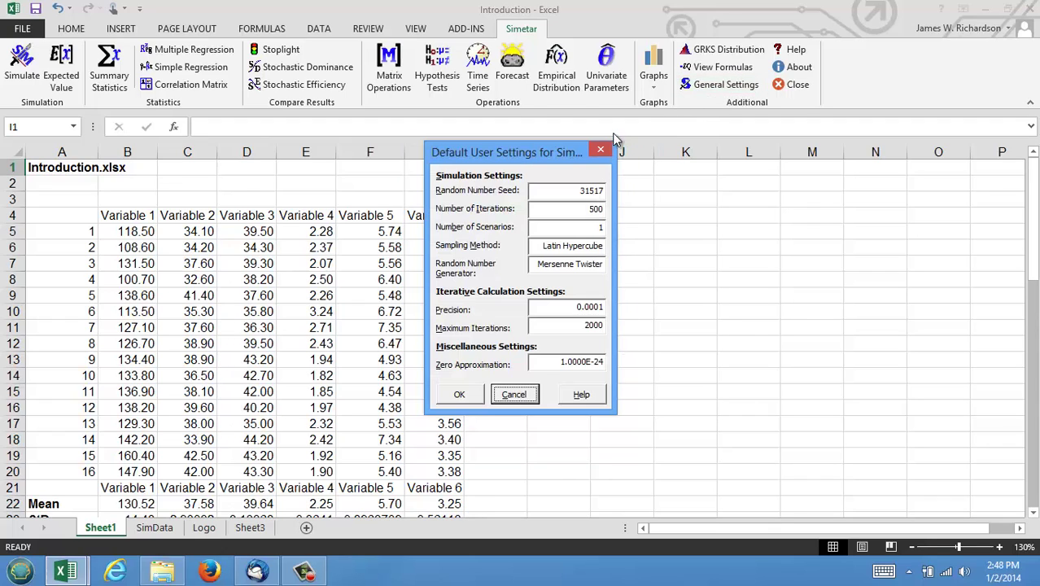
{"action": "left_click_drag", "start_coordinate": [572, 153], "coordinate": [548, 130]}
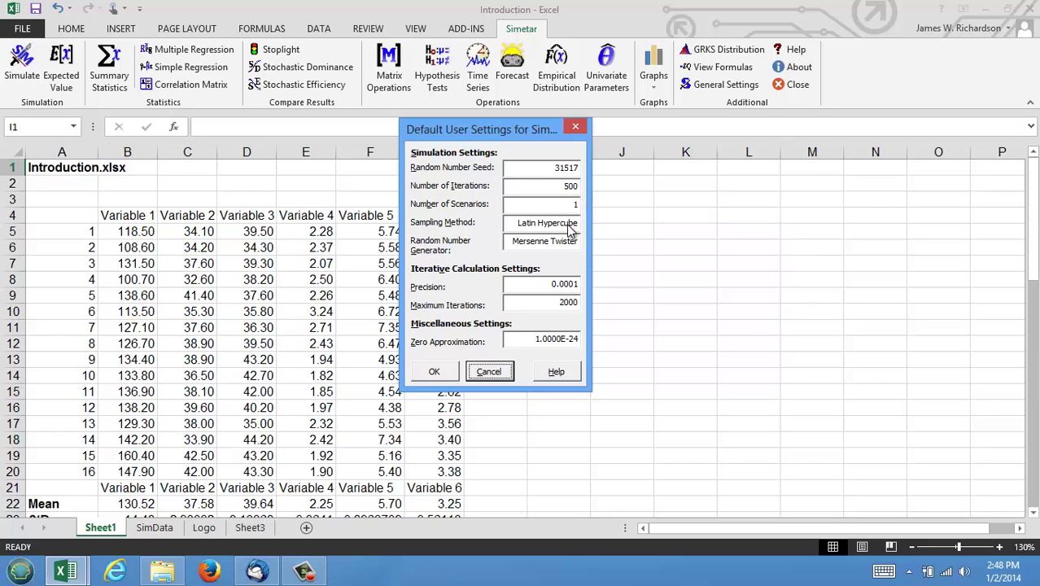
{"action": "left_click", "coordinate": [572, 224]}
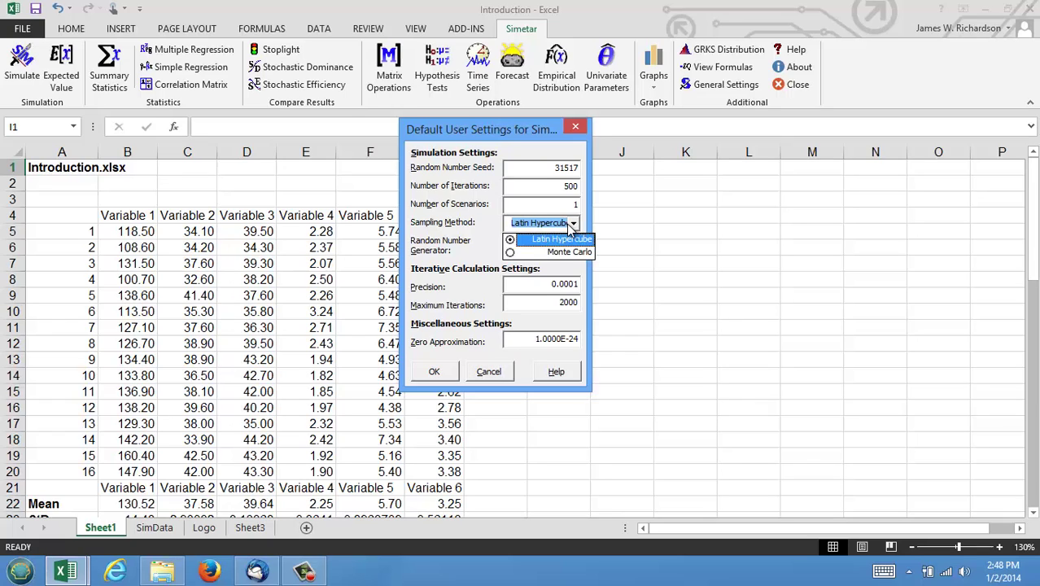
{"action": "left_click", "coordinate": [568, 228]}
{"action": "left_click", "coordinate": [568, 244]}
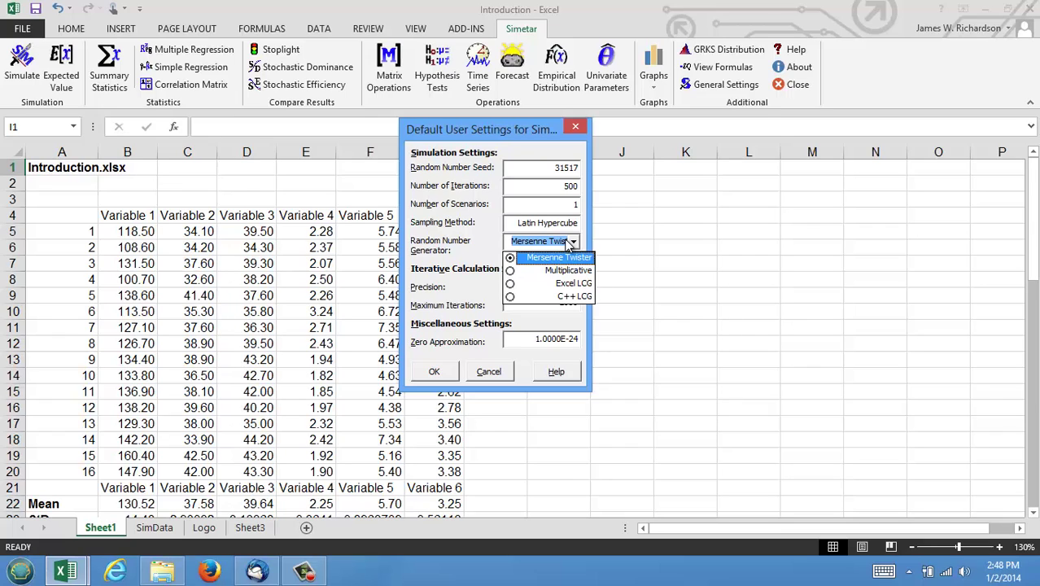
{"action": "left_click", "coordinate": [570, 245]}
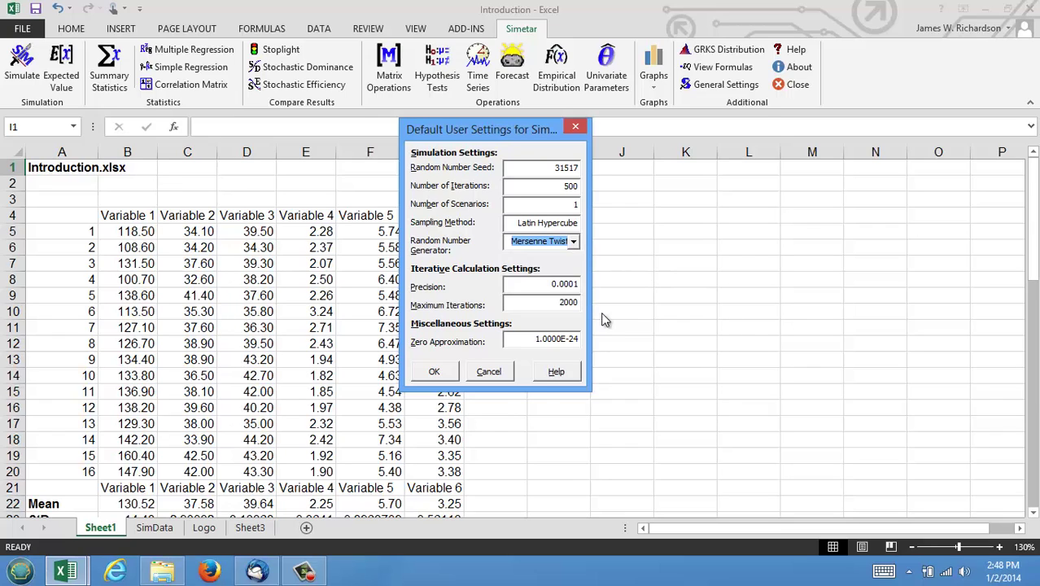
{"action": "left_click", "coordinate": [490, 372]}
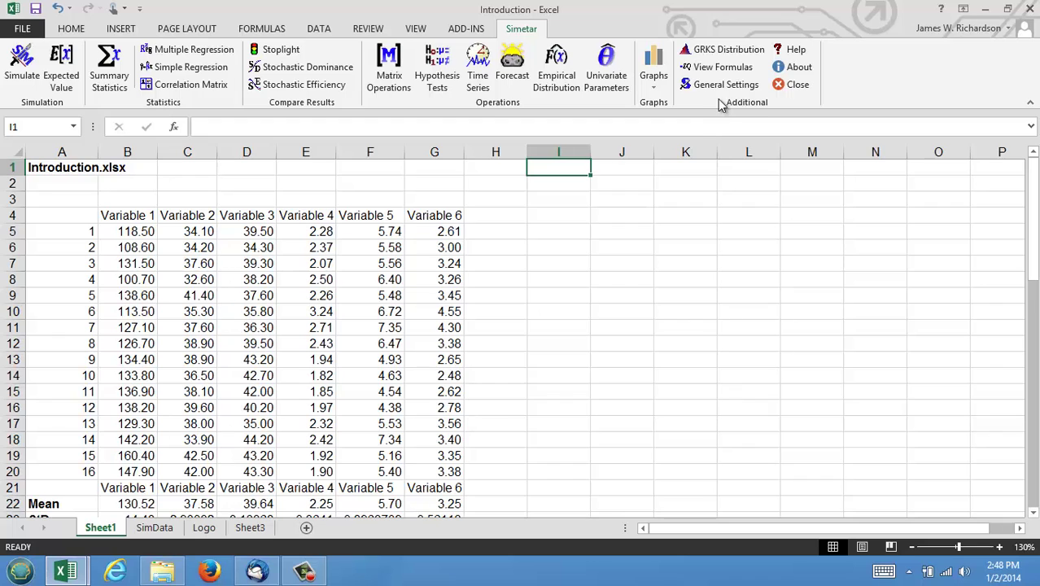
Browse the Simetar Help lists of Simetar functions and Simetar Stochastic functions
{"action": "left_click", "coordinate": [796, 52]}
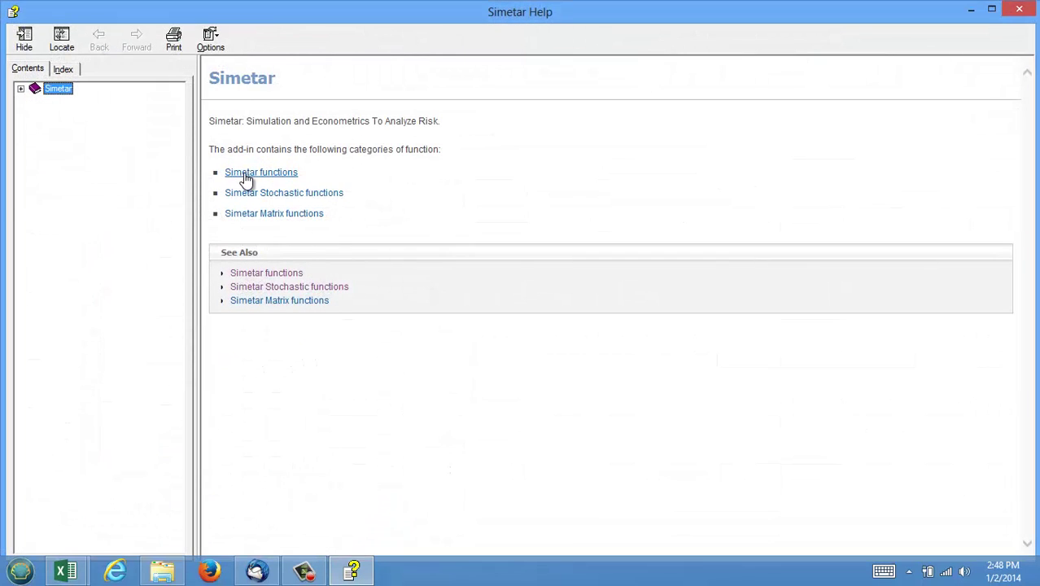
{"action": "left_click", "coordinate": [245, 175]}
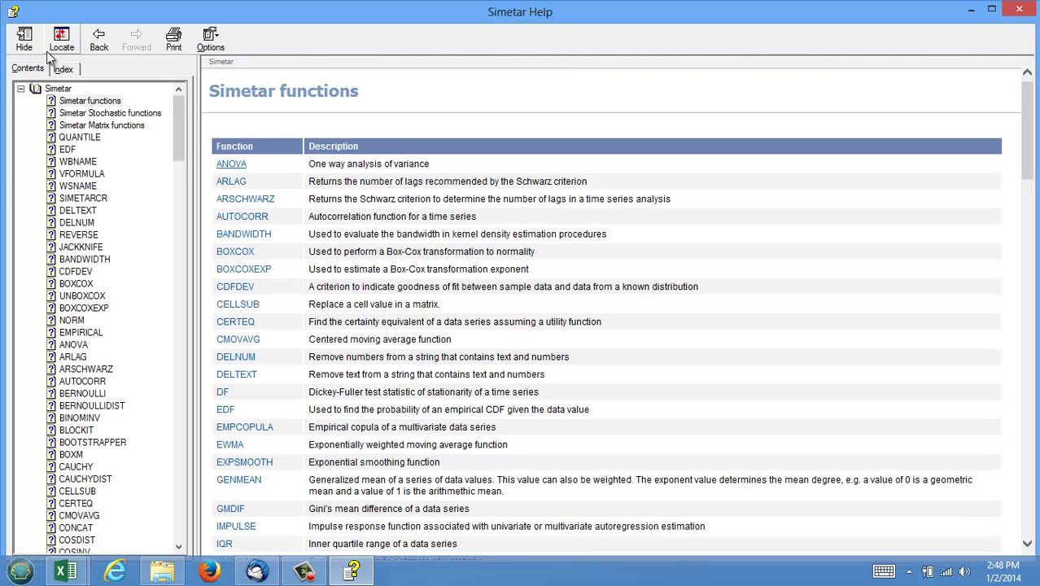
{"action": "left_click", "coordinate": [99, 39]}
{"action": "left_click", "coordinate": [257, 197]}
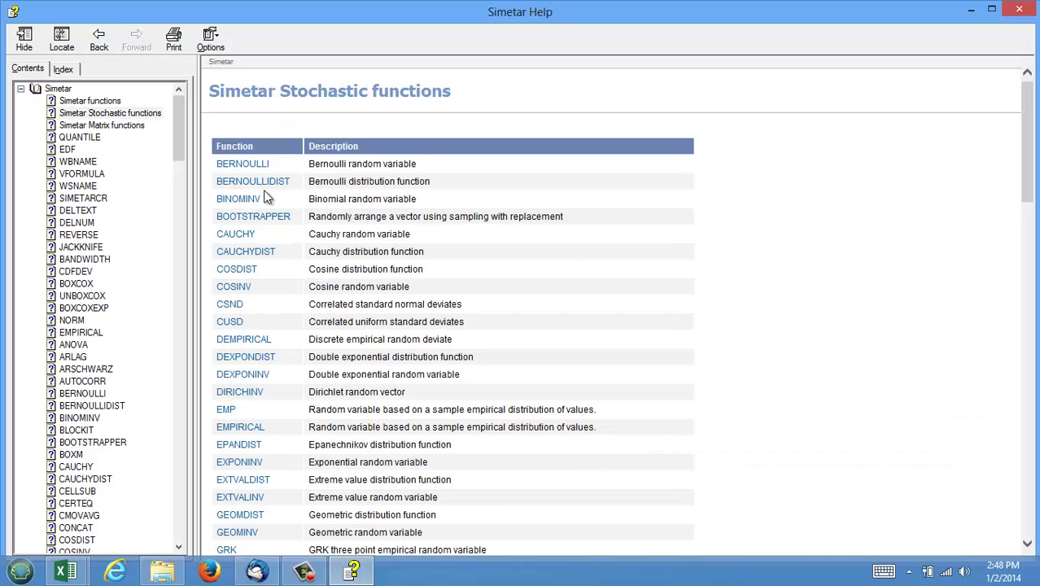